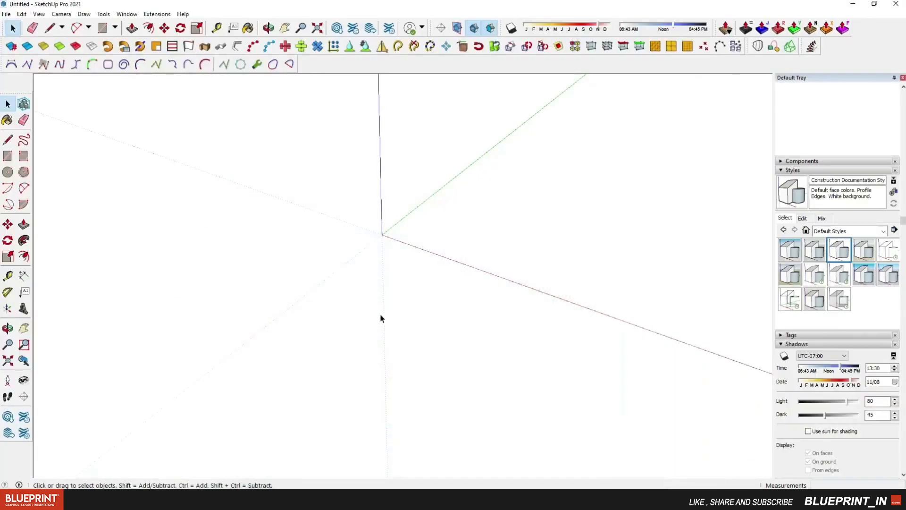
Step: Draw a vertical line up from the origin along the blue axis
{"action": "mouse_move", "coordinate": [380, 317]}
{"action": "left_mouse_down"}
{"action": "mouse_move", "coordinate": [398, 213]}
{"action": "mouse_move", "coordinate": [348, 313]}
{"action": "mouse_move", "coordinate": [319, 344]}
{"action": "mouse_move", "coordinate": [332, 305]}
{"action": "mouse_move", "coordinate": [398, 256]}
{"action": "mouse_move", "coordinate": [180, 213]}
{"action": "mouse_move", "coordinate": [142, 165]}
{"action": "left_mouse_up"}
{"action": "key", "text": "space"}
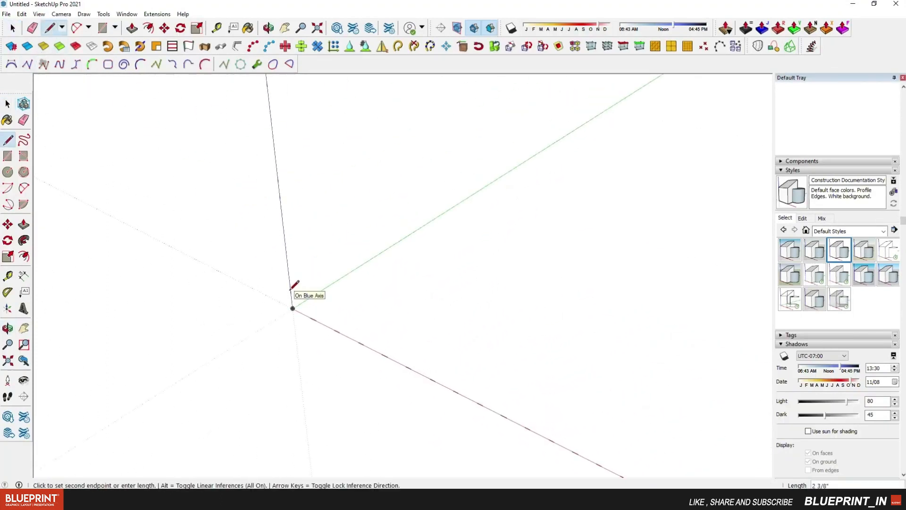
{"action": "key", "text": "Return"}
{"action": "scroll", "coordinate": [384, 324], "scroll_direction": "down", "scroll_amount": 3}
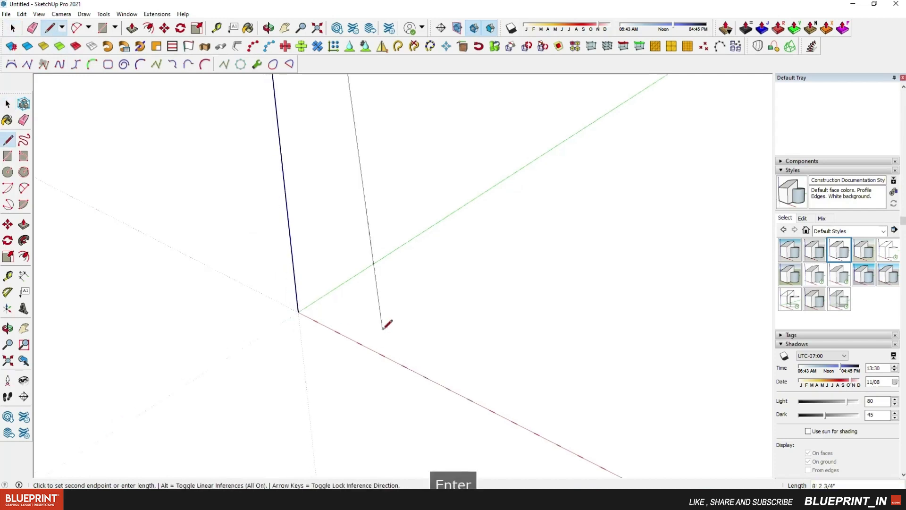
{"action": "key", "text": "Escape"}
{"action": "key", "text": "space"}
{"action": "scroll", "coordinate": [330, 300], "scroll_direction": "down", "scroll_amount": 1}
{"action": "middle_click_drag", "start_coordinate": [330, 299], "coordinate": [321, 227]}
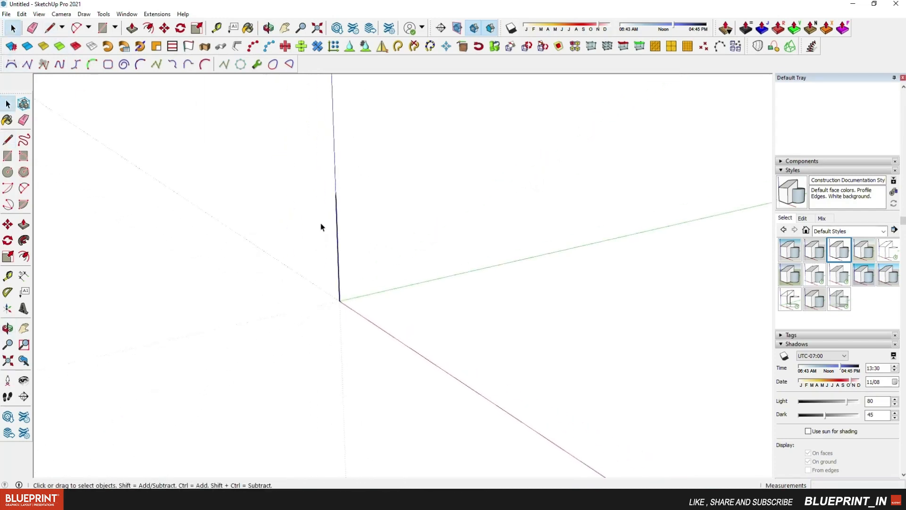
Step: Generate a helix along the vertical line with Radius 1 and Radius 2 at 50' and 1 lap
{"action": "left_click", "coordinate": [810, 49]}
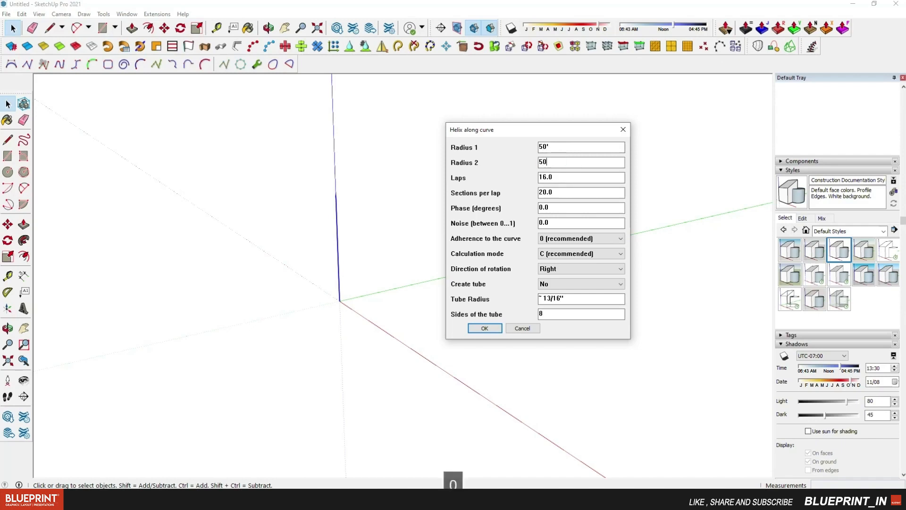
{"action": "type", "text": "50"}
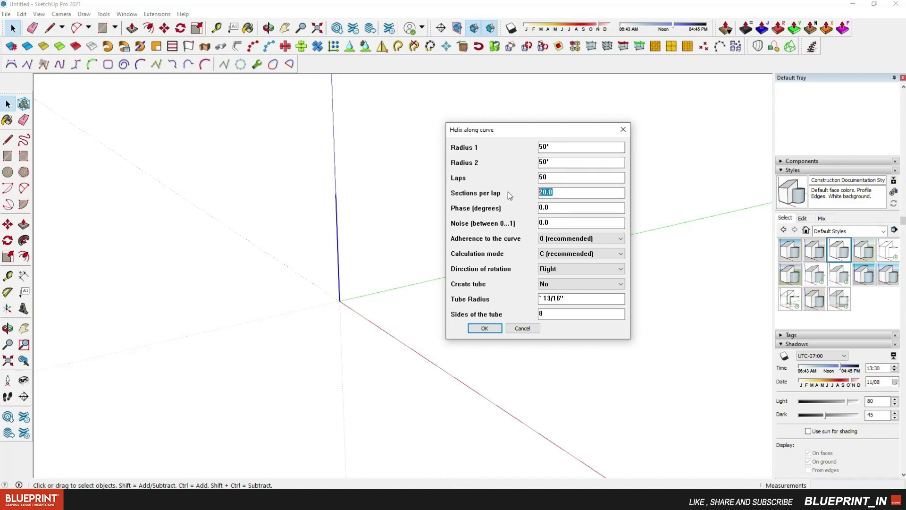
{"action": "left_click_drag", "start_coordinate": [555, 177], "coordinate": [514, 175]}
{"action": "key", "text": "BackSpace"}
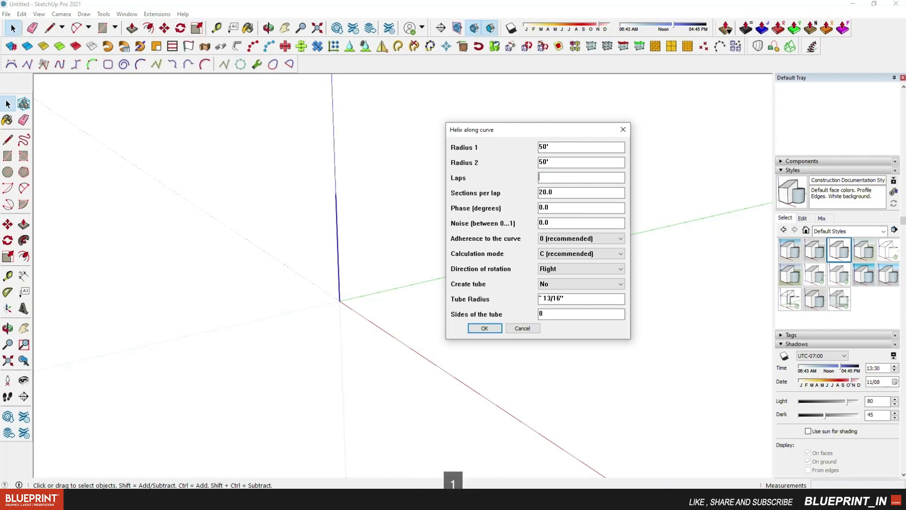
{"action": "type", "text": "50"}
{"action": "left_click", "coordinate": [491, 327]}
Step: Delete the vertical line at the origin and scale the helix up uniformly by about 2.69
{"action": "scroll", "coordinate": [378, 224], "scroll_direction": "down", "scroll_amount": 3}
{"action": "mouse_move", "coordinate": [379, 263]}
{"action": "middle_mouse_down"}
{"action": "mouse_move", "coordinate": [385, 248]}
{"action": "mouse_move", "coordinate": [582, 221]}
{"action": "mouse_move", "coordinate": [381, 247]}
{"action": "middle_mouse_up"}
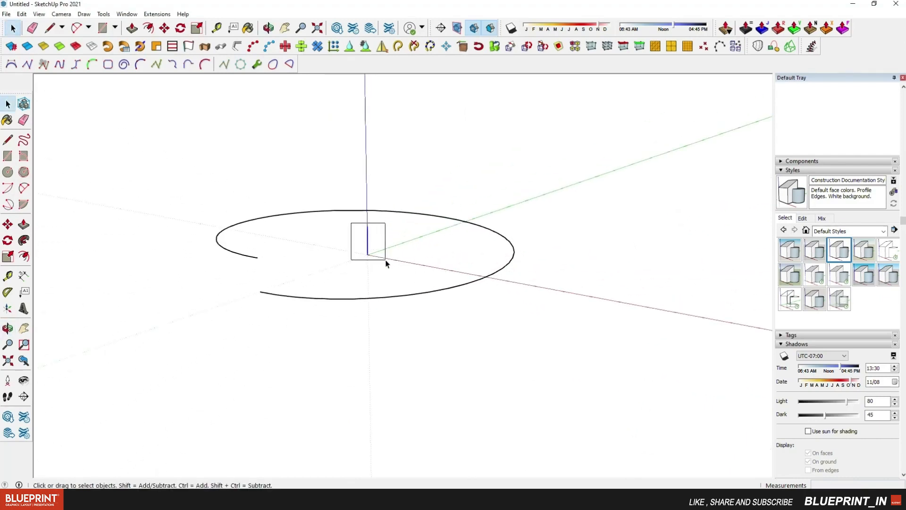
{"action": "left_click", "coordinate": [245, 258]}
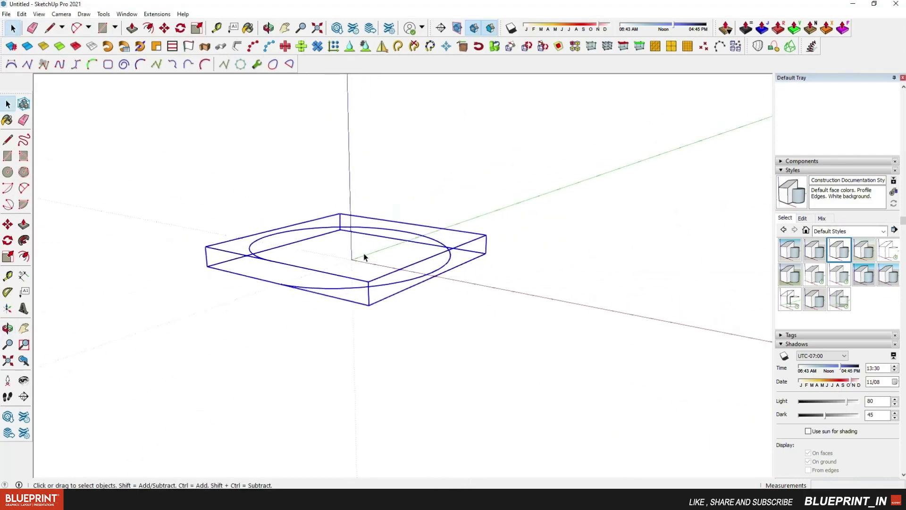
{"action": "scroll", "coordinate": [364, 257], "scroll_direction": "down", "scroll_amount": 2}
{"action": "key", "text": "s"}
{"action": "left_click_drag", "start_coordinate": [318, 257], "coordinate": [64, 252]}
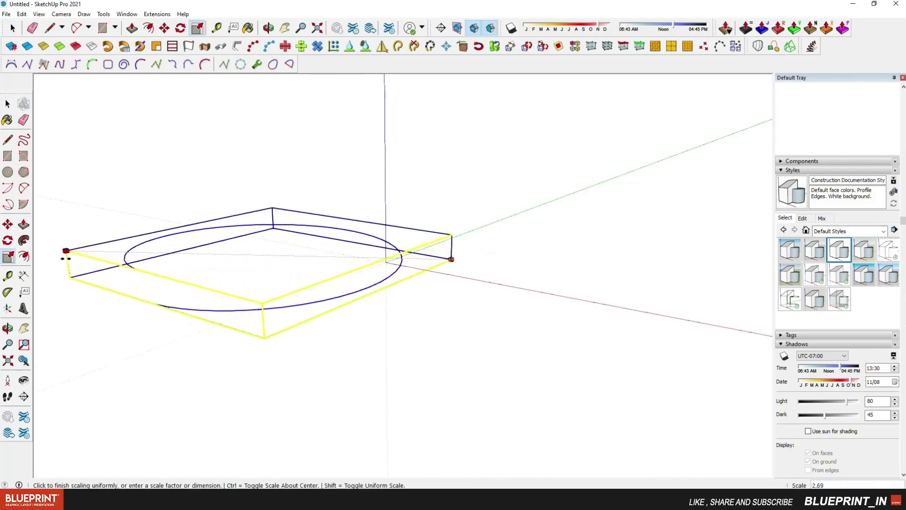
{"action": "middle_click_drag", "start_coordinate": [326, 269], "coordinate": [339, 362]}
{"action": "scroll", "coordinate": [359, 326], "scroll_direction": "down", "scroll_amount": 2}
Step: Move the helix so that it is centred on the origin
{"action": "left_click", "coordinate": [164, 27]}
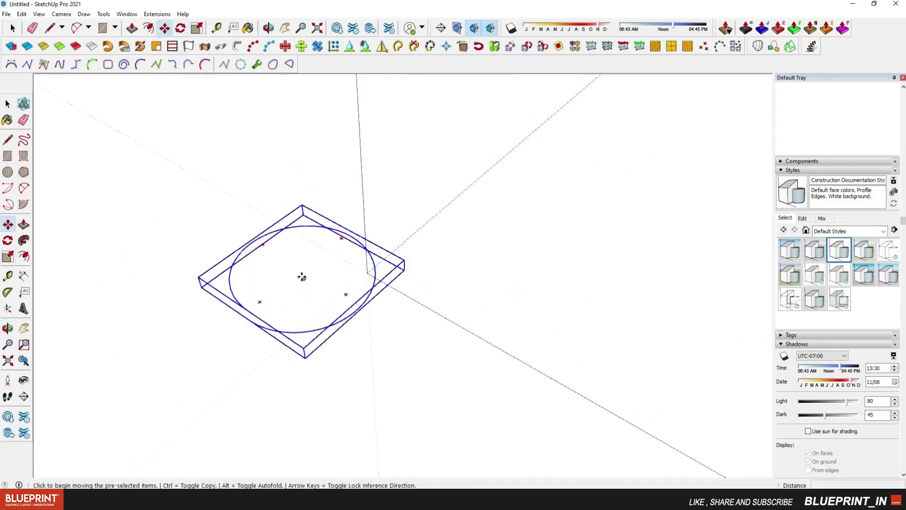
{"action": "middle_click_drag", "start_coordinate": [300, 277], "coordinate": [362, 271]}
{"action": "scroll", "coordinate": [312, 272], "scroll_direction": "up", "scroll_amount": 5}
Step: Scale the helix's height along the blue axis by 0.50
{"action": "scroll", "coordinate": [362, 270], "scroll_direction": "up", "scroll_amount": 1}
{"action": "key", "text": "s"}
{"action": "left_click_drag", "start_coordinate": [454, 236], "coordinate": [453, 253]}
{"action": "left_click", "coordinate": [453, 251]}
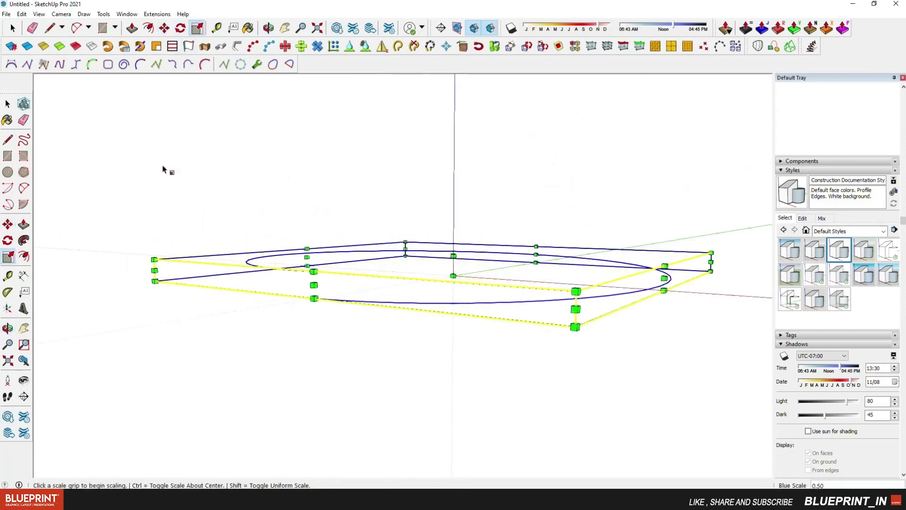
Step: Open the helix group for editing and select its curve
{"action": "key", "text": "space"}
{"action": "scroll", "coordinate": [384, 209], "scroll_direction": "up", "scroll_amount": 4}
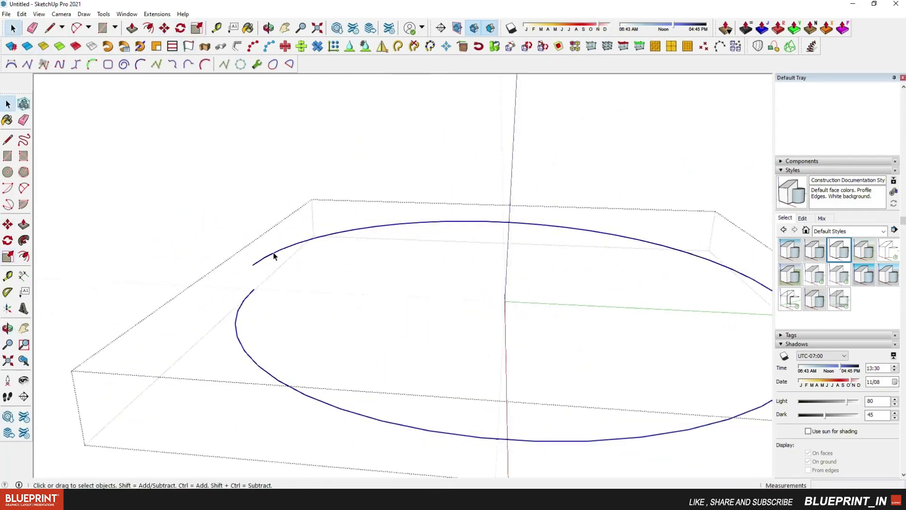
{"action": "middle_click_drag", "start_coordinate": [274, 256], "coordinate": [268, 256]}
Step: Try to extrude the helix curve into a vertical band with Extrude Lines, and undo the attempt
{"action": "left_click", "coordinate": [189, 47]}
{"action": "scroll", "coordinate": [249, 265], "scroll_direction": "up", "scroll_amount": 1}
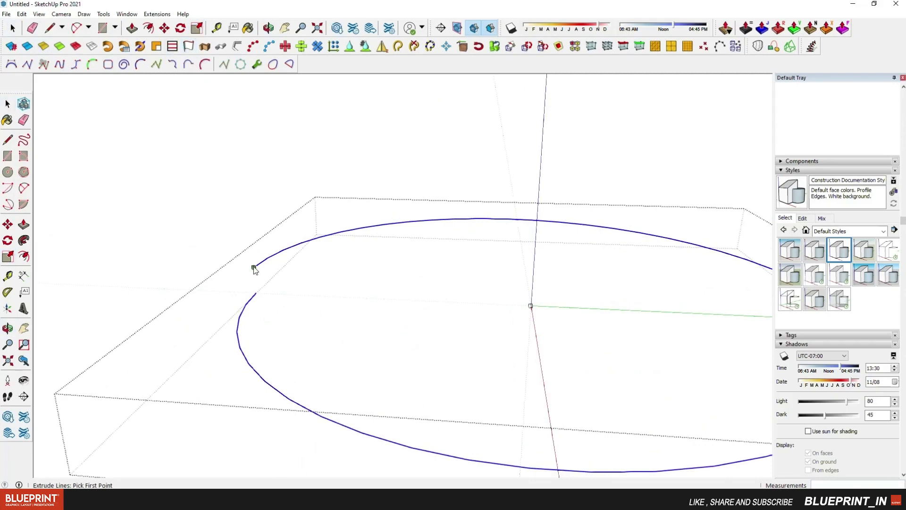
{"action": "left_click", "coordinate": [254, 255]}
{"action": "scroll", "coordinate": [328, 259], "scroll_direction": "down", "scroll_amount": 5}
{"action": "middle_click_drag", "start_coordinate": [328, 259], "coordinate": [253, 259]}
{"action": "scroll", "coordinate": [287, 257], "scroll_direction": "up", "scroll_amount": 4}
{"action": "key", "text": "ctrl+z"}
Step: Extrude the helix curve vertically by about 13' 5", using the gap between its two ends as the extrusion distance
{"action": "scroll", "coordinate": [287, 264], "scroll_direction": "up", "scroll_amount": 2}
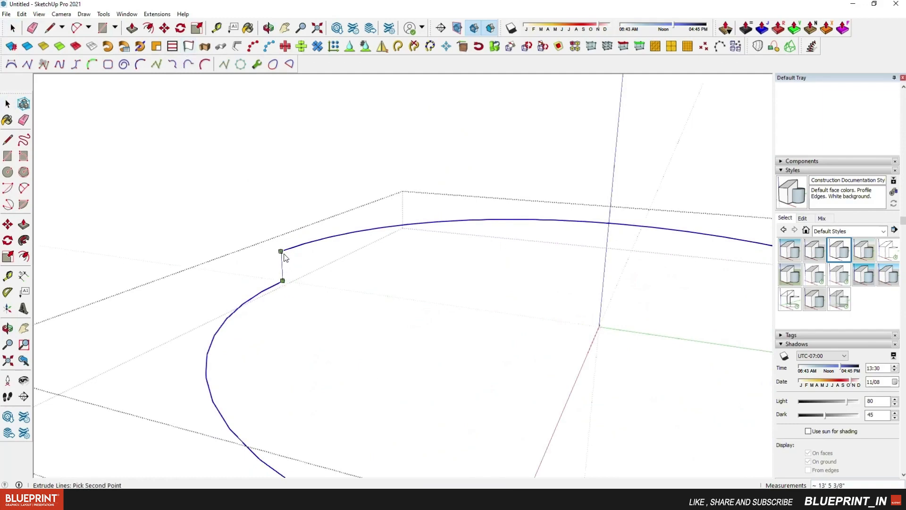
{"action": "left_click", "coordinate": [283, 253]}
{"action": "scroll", "coordinate": [284, 253], "scroll_direction": "down", "scroll_amount": 4}
{"action": "mouse_move", "coordinate": [283, 257]}
{"action": "middle_mouse_down"}
{"action": "mouse_move", "coordinate": [286, 284]}
{"action": "mouse_move", "coordinate": [314, 324]}
{"action": "middle_mouse_up"}
{"action": "scroll", "coordinate": [283, 245], "scroll_direction": "up", "scroll_amount": 3}
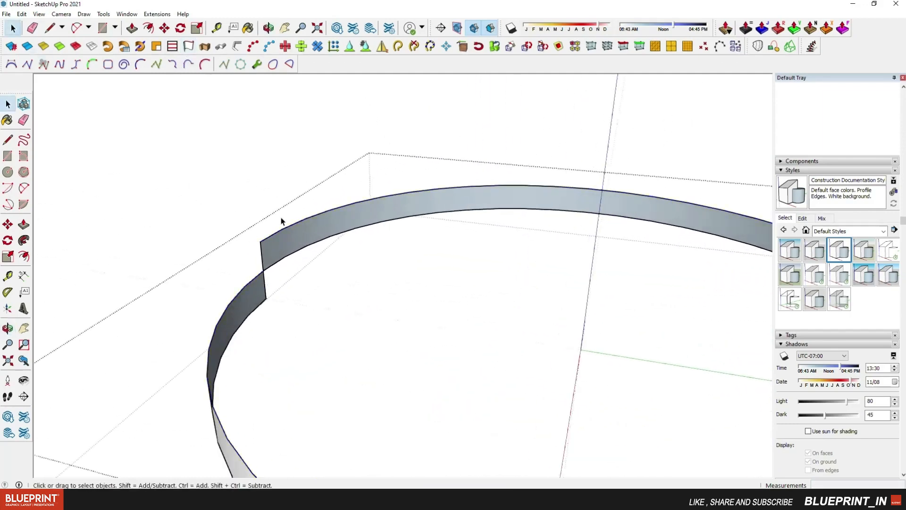
Step: Thicken the curved band by about 32' 5" with Joint Push Pull
{"action": "left_click", "coordinate": [761, 28]}
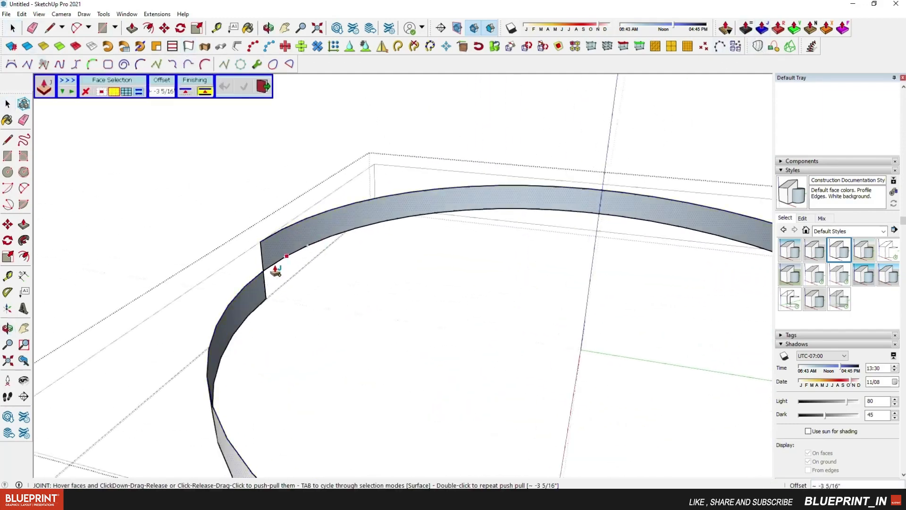
{"action": "left_click", "coordinate": [274, 266]}
{"action": "middle_click_drag", "start_coordinate": [337, 288], "coordinate": [511, 290]}
{"action": "scroll", "coordinate": [397, 326], "scroll_direction": "down", "scroll_amount": 4}
{"action": "scroll", "coordinate": [302, 335], "scroll_direction": "up", "scroll_amount": 4}
{"action": "scroll", "coordinate": [512, 290], "scroll_direction": "down", "scroll_amount": 4}
{"action": "middle_click_drag", "start_coordinate": [405, 299], "coordinate": [552, 276]}
{"action": "scroll", "coordinate": [542, 275], "scroll_direction": "up", "scroll_amount": 4}
{"action": "left_click", "coordinate": [794, 29]}
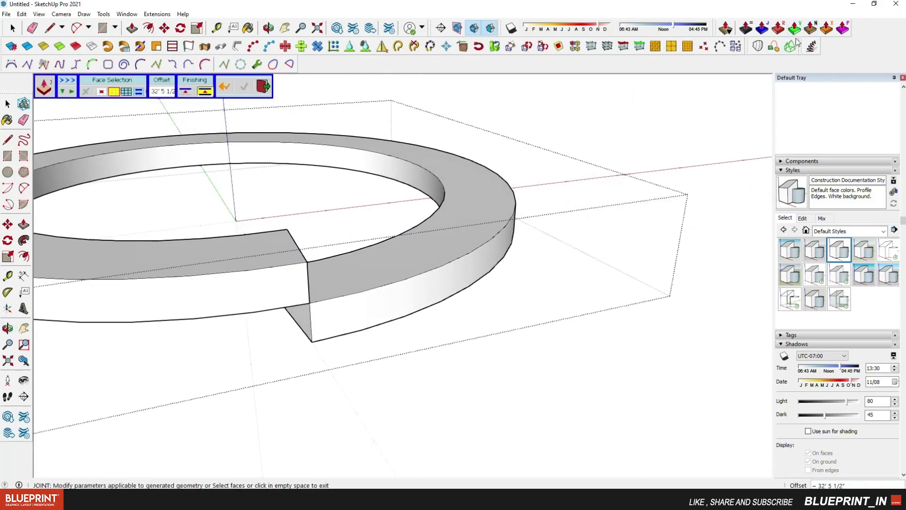
{"action": "scroll", "coordinate": [202, 299], "scroll_direction": "down", "scroll_amount": 3}
{"action": "scroll", "coordinate": [258, 274], "scroll_direction": "up", "scroll_amount": 4}
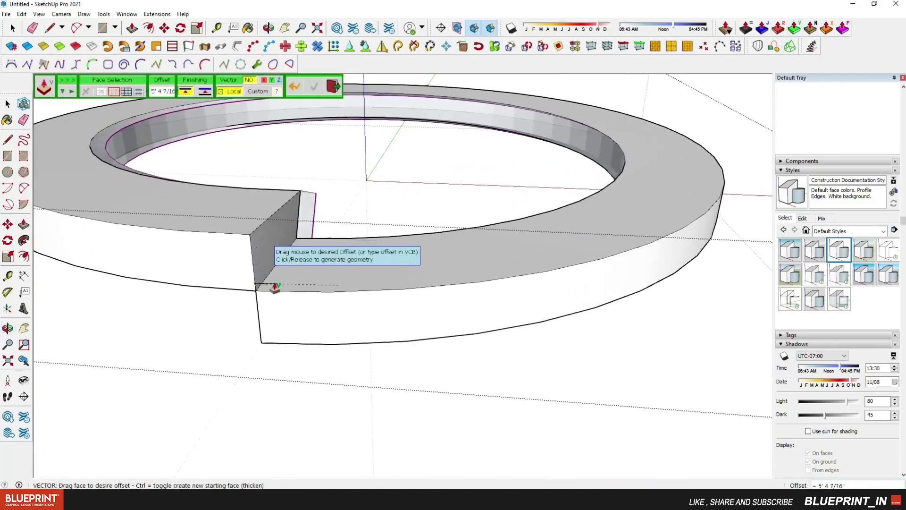
{"action": "key", "text": "Escape"}
{"action": "left_click", "coordinate": [260, 283]}
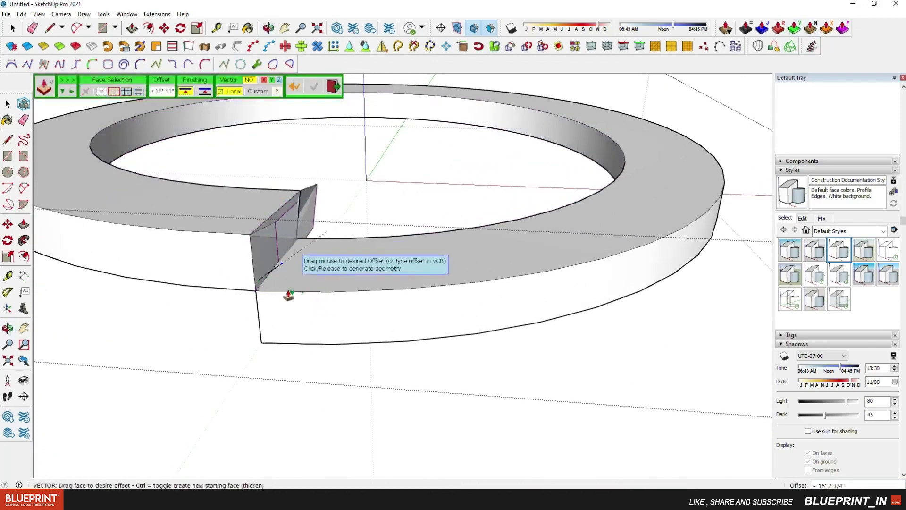
{"action": "key", "text": "Escape"}
{"action": "key", "text": "space"}
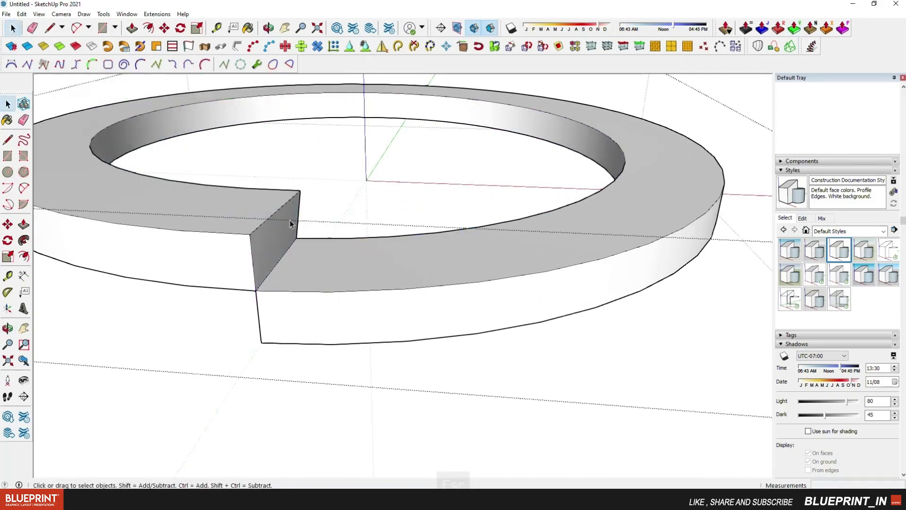
Step: Extend the ring's upper end face straight along the red axis by about 110' 5" with Vector Push Pull
{"action": "scroll", "coordinate": [271, 315], "scroll_direction": "down", "scroll_amount": 2}
{"action": "middle_click_drag", "start_coordinate": [290, 220], "coordinate": [272, 317]}
{"action": "left_click", "coordinate": [794, 34]}
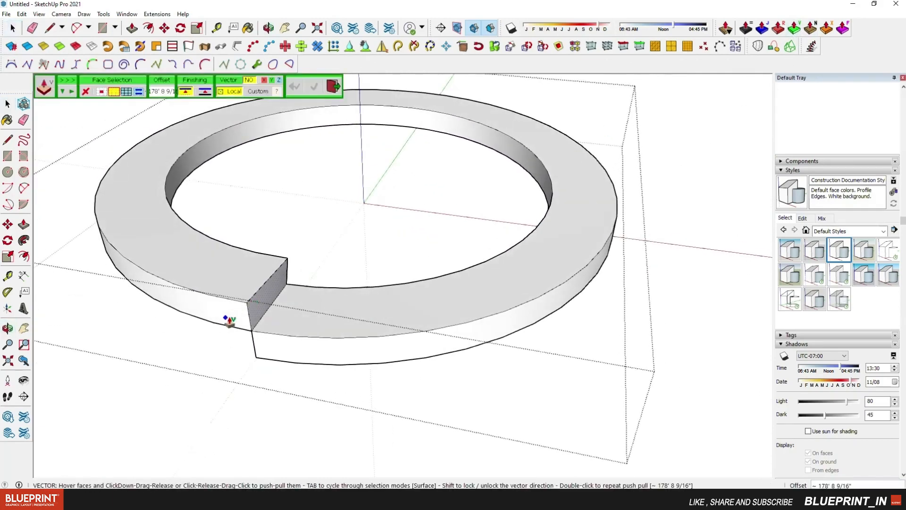
{"action": "left_click", "coordinate": [262, 285]}
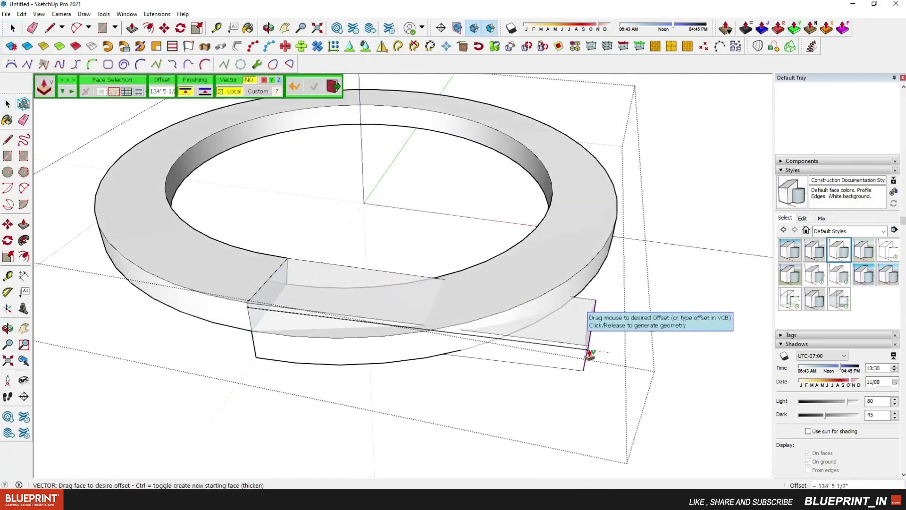
{"action": "key", "text": "Right"}
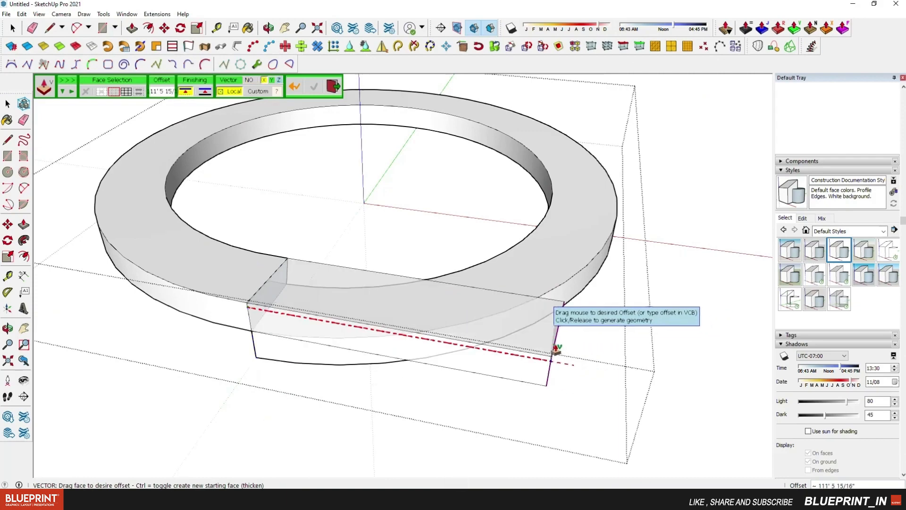
{"action": "left_click", "coordinate": [549, 349]}
{"action": "middle_click_drag", "start_coordinate": [547, 346], "coordinate": [118, 302]}
{"action": "scroll", "coordinate": [356, 128], "scroll_direction": "up", "scroll_amount": 4}
{"action": "scroll", "coordinate": [359, 251], "scroll_direction": "down", "scroll_amount": 3}
{"action": "key", "text": "space"}
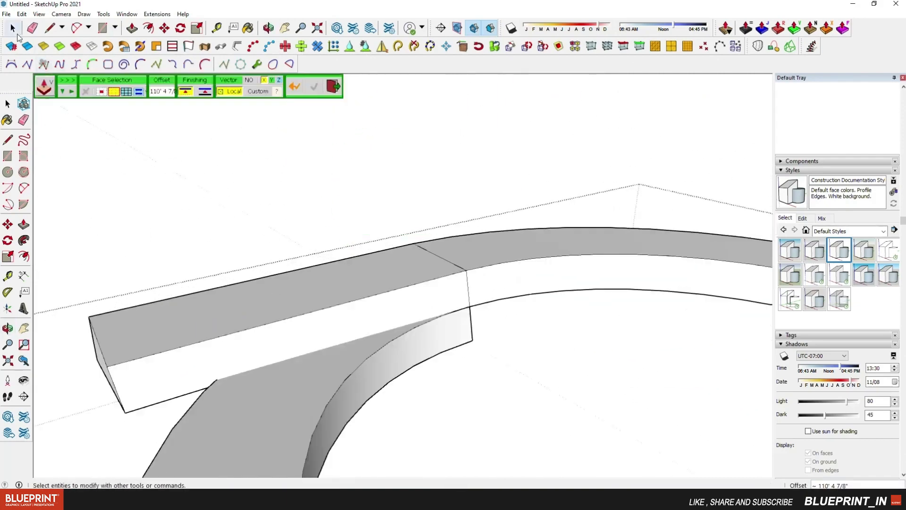
{"action": "scroll", "coordinate": [469, 285], "scroll_direction": "up", "scroll_amount": 1}
{"action": "left_click", "coordinate": [467, 284]}
{"action": "key", "text": "ctrl+z"}
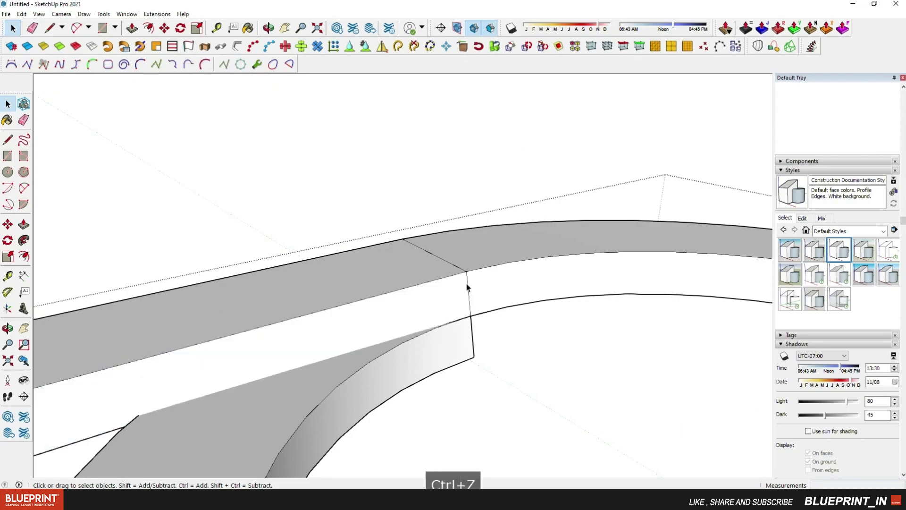
Step: Hide the seam edge on the top surface between the ring and its straight extension
{"action": "left_click", "coordinate": [33, 29]}
{"action": "scroll", "coordinate": [434, 257], "scroll_direction": "down", "scroll_amount": 8}
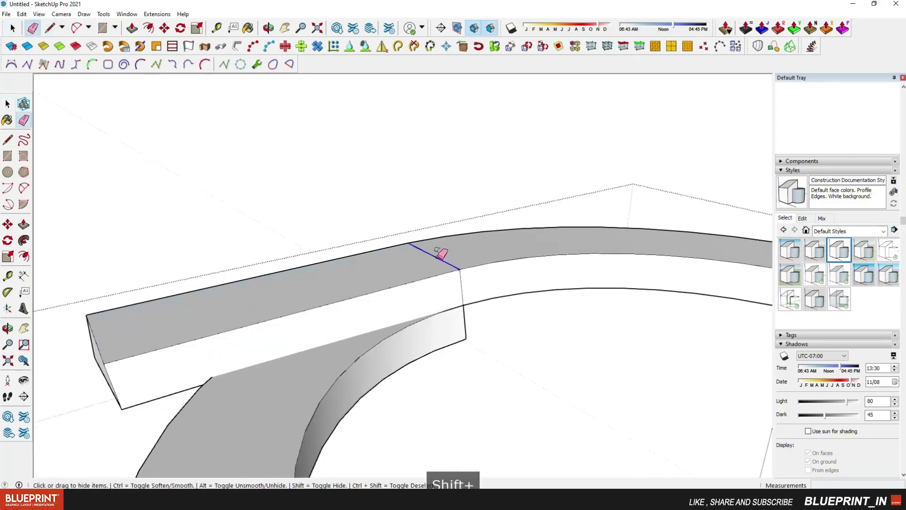
{"action": "scroll", "coordinate": [462, 279], "scroll_direction": "up", "scroll_amount": 4}
{"action": "left_click", "coordinate": [360, 260], "text": "shift"}
{"action": "scroll", "coordinate": [372, 261], "scroll_direction": "down", "scroll_amount": 4}
Step: Unsmooth the ring's inner and outer curved side faces so their vertical segment edges show
{"action": "middle_click_drag", "start_coordinate": [542, 264], "coordinate": [193, 294]}
{"action": "left_click", "coordinate": [13, 28]}
{"action": "scroll", "coordinate": [431, 216], "scroll_direction": "up", "scroll_amount": 4}
{"action": "left_click", "coordinate": [432, 215]}
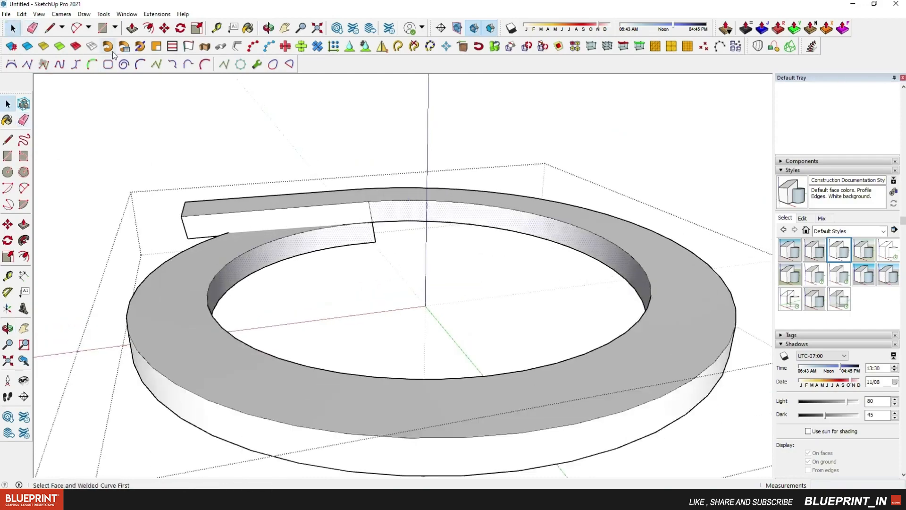
{"action": "left_click", "coordinate": [92, 47]}
{"action": "middle_click_drag", "start_coordinate": [396, 236], "coordinate": [352, 303]}
{"action": "left_click", "coordinate": [352, 303]}
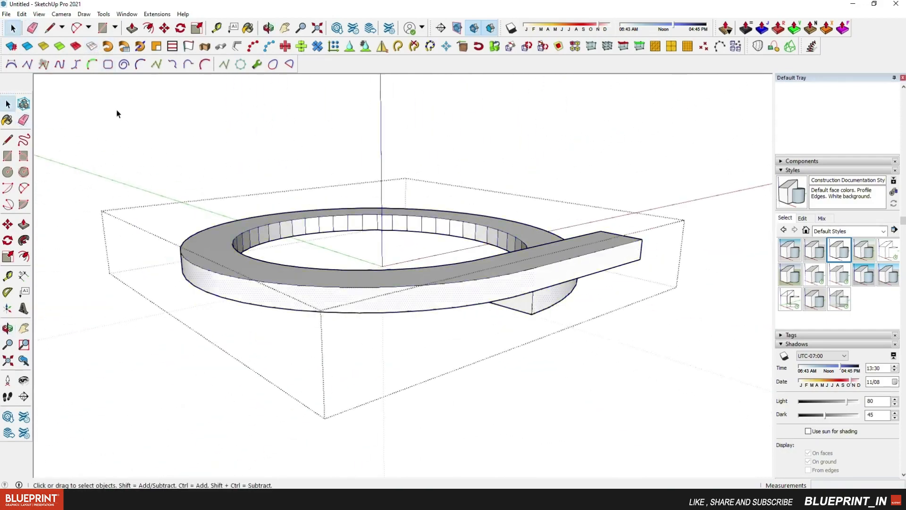
{"action": "middle_click_drag", "start_coordinate": [208, 290], "coordinate": [273, 256]}
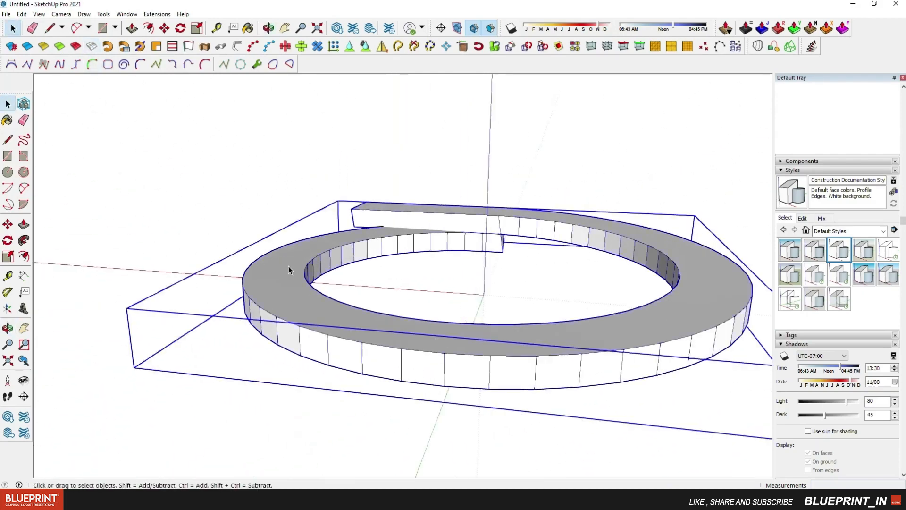
Step: Draw a 30' by 30' square on the ground beside the ring
{"action": "scroll", "coordinate": [288, 265], "scroll_direction": "down", "scroll_amount": 2}
{"action": "middle_click_drag", "start_coordinate": [166, 221], "coordinate": [495, 282]}
{"action": "scroll", "coordinate": [482, 294], "scroll_direction": "down", "scroll_amount": 2}
{"action": "key", "text": "r"}
{"action": "scroll", "coordinate": [325, 277], "scroll_direction": "up", "scroll_amount": 2}
{"action": "left_click", "coordinate": [291, 259]}
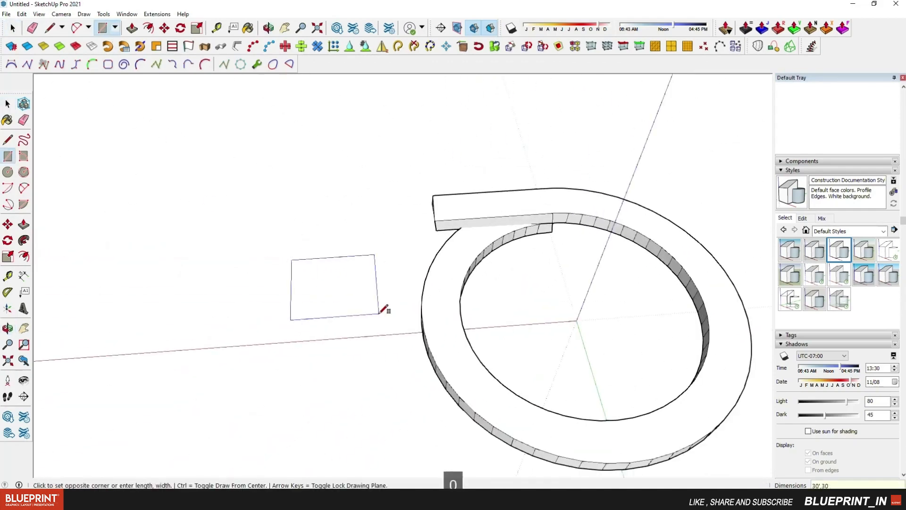
{"action": "key", "text": "Return"}
{"action": "key", "text": "space"}
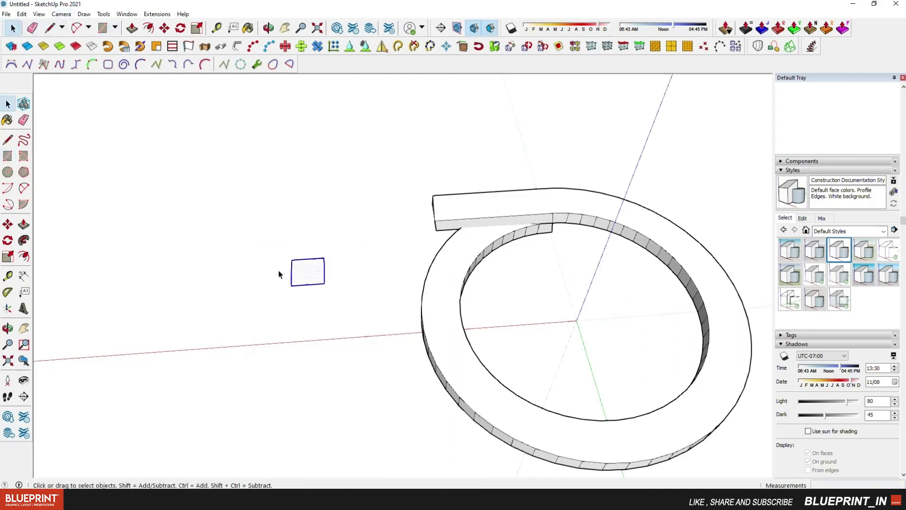
Step: Turn the square's face and edges into a group
{"action": "right_click", "coordinate": [313, 277]}
{"action": "left_click", "coordinate": [347, 361]}
{"action": "middle_click_drag", "start_coordinate": [349, 362], "coordinate": [409, 293]}
{"action": "scroll", "coordinate": [409, 293], "scroll_direction": "up", "scroll_amount": 1}
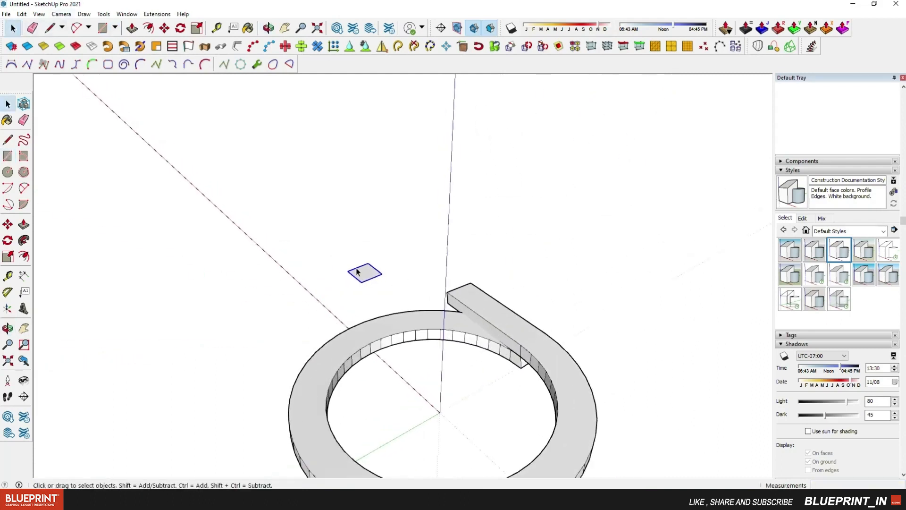
Step: Push/Pull the square inside its group up by 150', and leave the group
{"action": "double_click", "coordinate": [367, 276]}
{"action": "left_click", "coordinate": [133, 29]}
{"action": "left_click", "coordinate": [375, 275]}
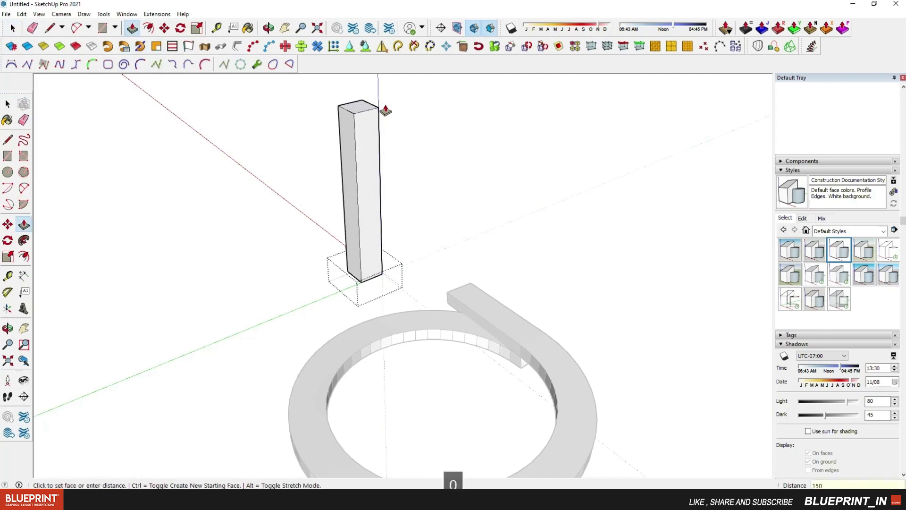
{"action": "key", "text": "Return"}
{"action": "middle_click_drag", "start_coordinate": [382, 277], "coordinate": [358, 260]}
{"action": "key", "text": "space"}
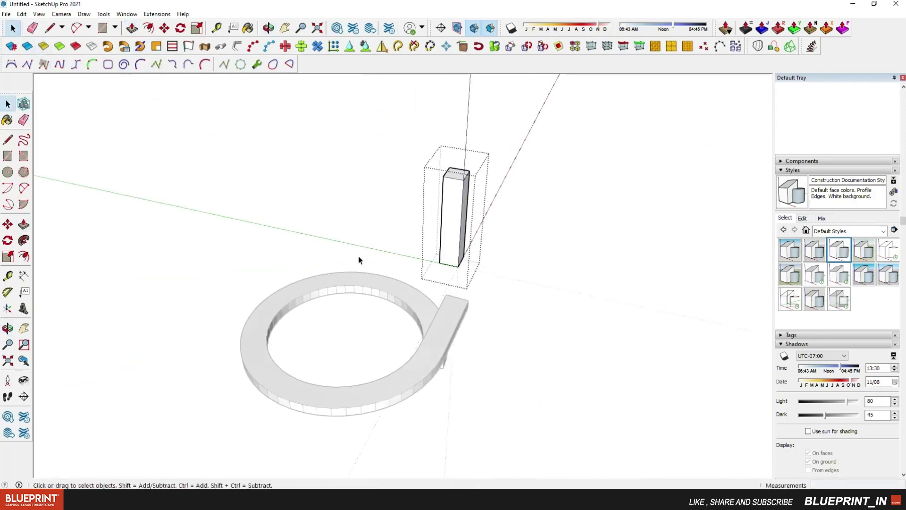
{"action": "left_click", "coordinate": [384, 229]}
Step: Move the tower so its base corner sits on the top corner of the straight extension's end
{"action": "left_click", "coordinate": [450, 221]}
{"action": "middle_click_drag", "start_coordinate": [436, 240], "coordinate": [241, 313]}
{"action": "scroll", "coordinate": [240, 314], "scroll_direction": "up", "scroll_amount": 3}
{"action": "left_click", "coordinate": [164, 28]}
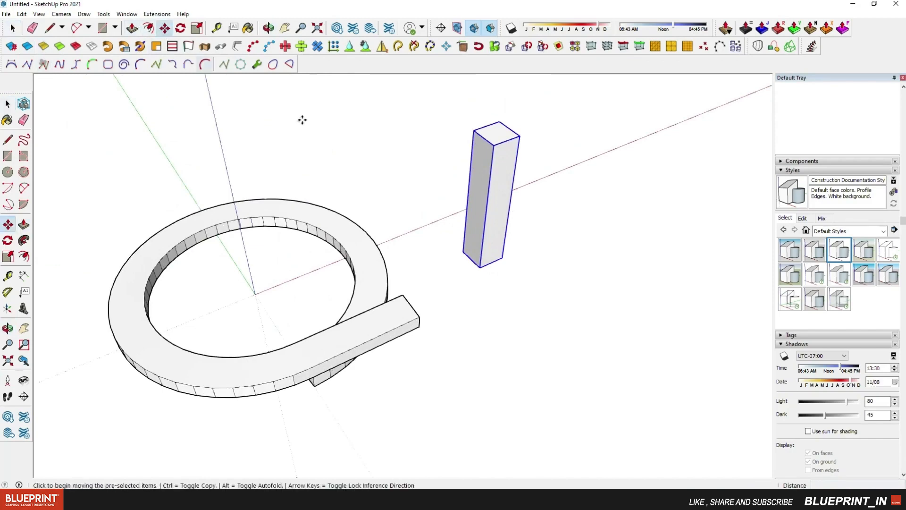
{"action": "left_click", "coordinate": [480, 268]}
{"action": "left_click", "coordinate": [419, 319]}
Step: Move the tower straight down so its base is level with the underside of the ring's lower end
{"action": "middle_click_drag", "start_coordinate": [418, 319], "coordinate": [409, 253]}
{"action": "scroll", "coordinate": [426, 308], "scroll_direction": "up", "scroll_amount": 2}
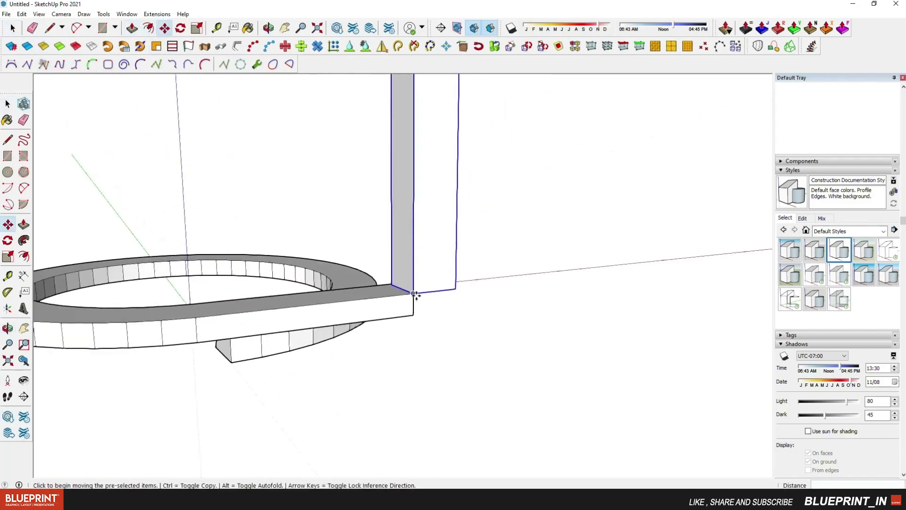
{"action": "left_click", "coordinate": [415, 296]}
{"action": "left_click", "coordinate": [232, 362], "text": "shift"}
{"action": "middle_click_drag", "start_coordinate": [231, 362], "coordinate": [500, 316]}
{"action": "scroll", "coordinate": [500, 316], "scroll_direction": "up", "scroll_amount": 2}
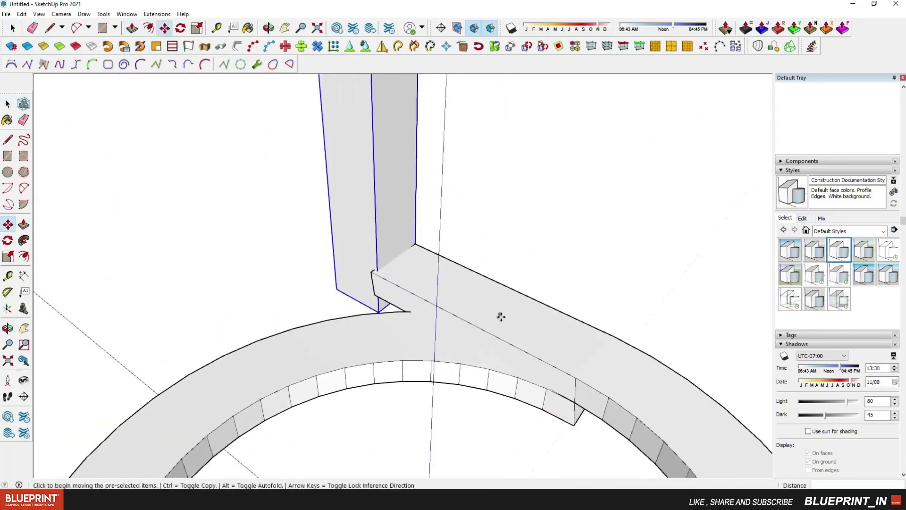
Step: Scale the tower's height by about 1.64
{"action": "scroll", "coordinate": [501, 364], "scroll_direction": "down", "scroll_amount": 3}
{"action": "key", "text": "a"}
{"action": "key", "text": "s"}
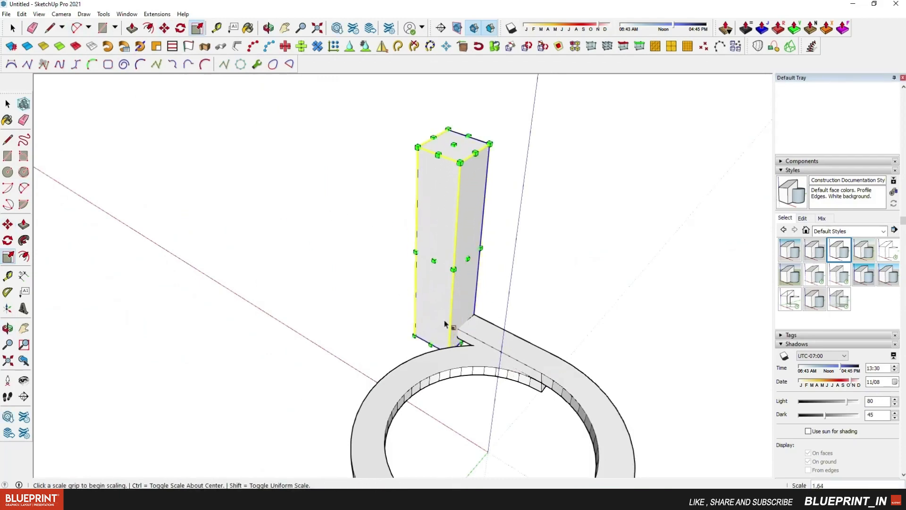
{"action": "middle_click_drag", "start_coordinate": [352, 219], "coordinate": [359, 377]}
Step: Inside the tower group, Push/Pull the side face beside the extension by about 3' 11 3/16" to the extension's end corner
{"action": "left_click", "coordinate": [12, 27]}
{"action": "scroll", "coordinate": [315, 324], "scroll_direction": "down", "scroll_amount": 1}
{"action": "middle_click_drag", "start_coordinate": [315, 324], "coordinate": [653, 277]}
{"action": "scroll", "coordinate": [422, 324], "scroll_direction": "up", "scroll_amount": 3}
{"action": "double_click", "coordinate": [422, 327]}
{"action": "left_click", "coordinate": [450, 321]}
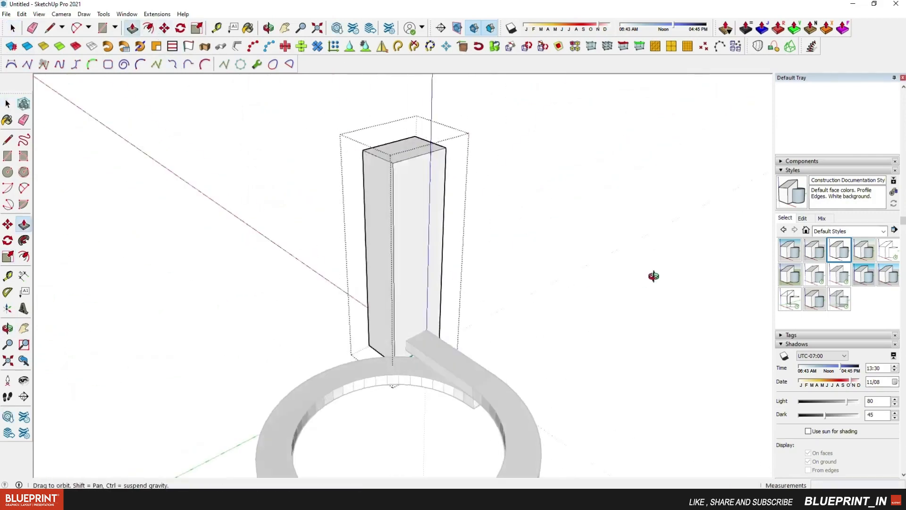
{"action": "scroll", "coordinate": [384, 339], "scroll_direction": "up", "scroll_amount": 3}
{"action": "left_click", "coordinate": [384, 338]}
{"action": "left_click", "coordinate": [440, 353]}
{"action": "left_click", "coordinate": [423, 339]}
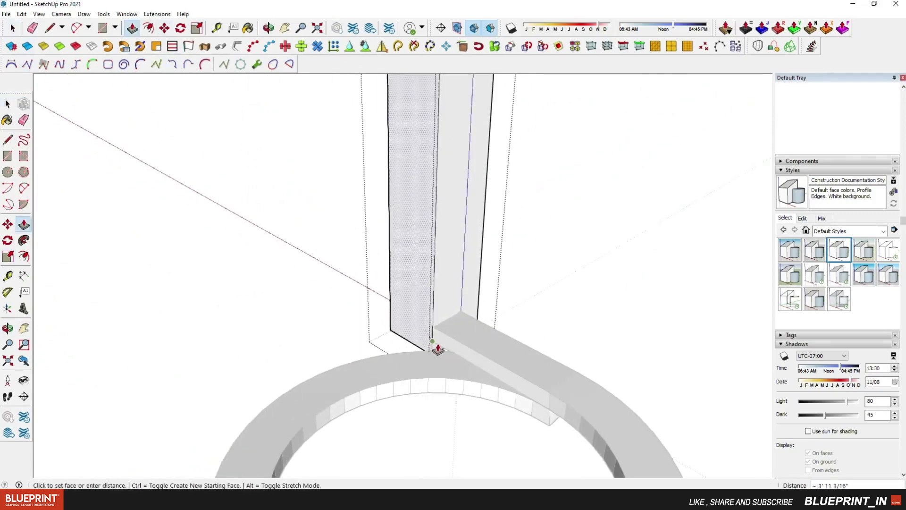
{"action": "left_click", "coordinate": [437, 348]}
Step: Examine the joint between the tower and the straight extension from several sides
{"action": "scroll", "coordinate": [434, 349], "scroll_direction": "down", "scroll_amount": 2}
{"action": "middle_click_drag", "start_coordinate": [370, 354], "coordinate": [465, 325]}
{"action": "scroll", "coordinate": [363, 324], "scroll_direction": "down", "scroll_amount": 3}
{"action": "middle_click_drag", "start_coordinate": [363, 324], "coordinate": [257, 393]}
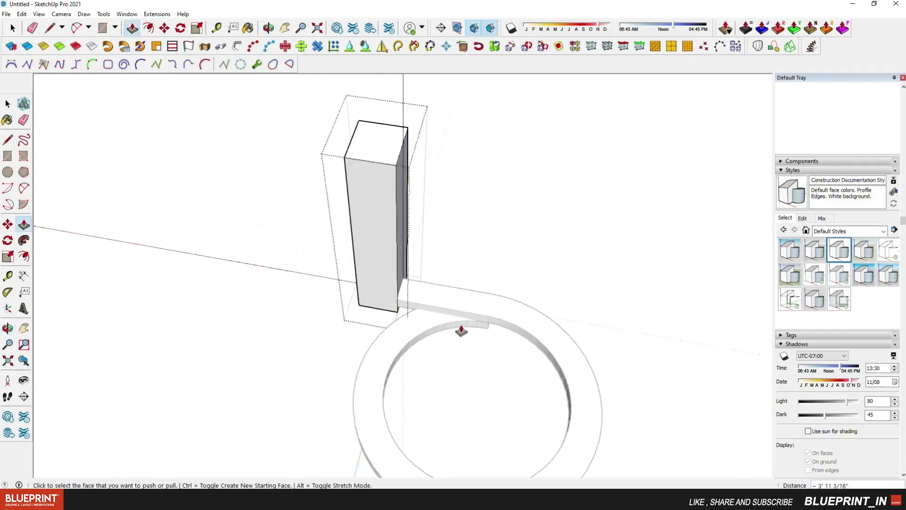
{"action": "middle_click_drag", "start_coordinate": [461, 332], "coordinate": [253, 336]}
{"action": "scroll", "coordinate": [425, 311], "scroll_direction": "up", "scroll_amount": 3}
{"action": "middle_click_drag", "start_coordinate": [425, 312], "coordinate": [634, 230]}
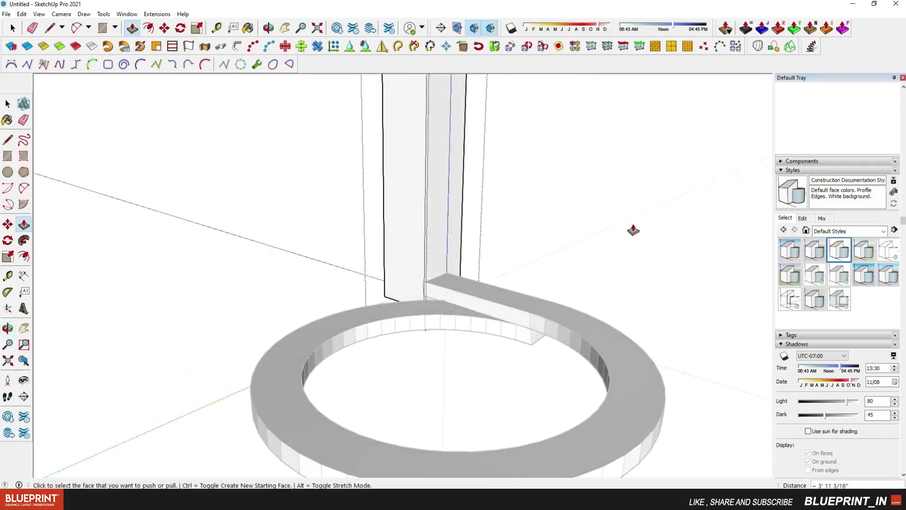
{"action": "middle_click_drag", "start_coordinate": [444, 271], "coordinate": [413, 373]}
{"action": "scroll", "coordinate": [432, 307], "scroll_direction": "up", "scroll_amount": 3}
Step: Leave the tower group and move the tower along the red axis to where the ring's outer edge meets the extension
{"action": "left_click", "coordinate": [117, 192]}
{"action": "left_click", "coordinate": [397, 274]}
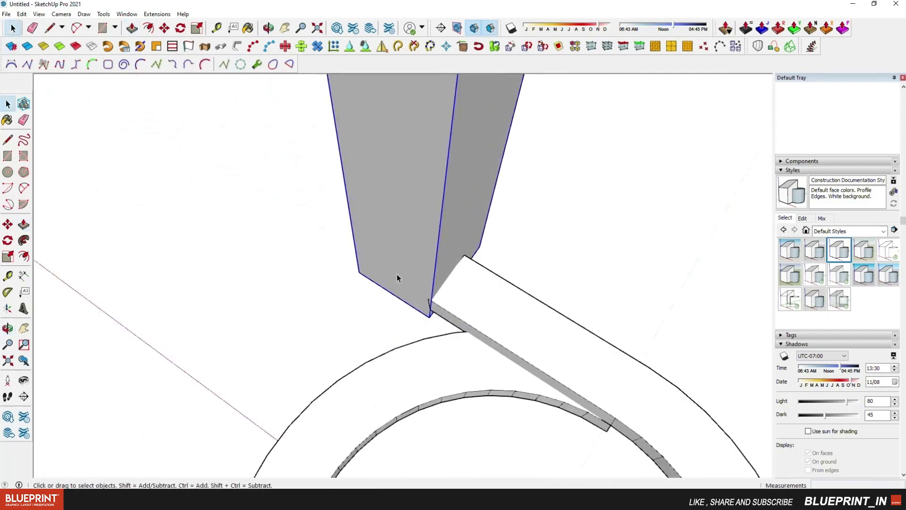
{"action": "middle_click_drag", "start_coordinate": [396, 273], "coordinate": [438, 227]}
{"action": "scroll", "coordinate": [515, 299], "scroll_direction": "up", "scroll_amount": 2}
{"action": "left_click", "coordinate": [416, 296]}
{"action": "key", "text": "Right"}
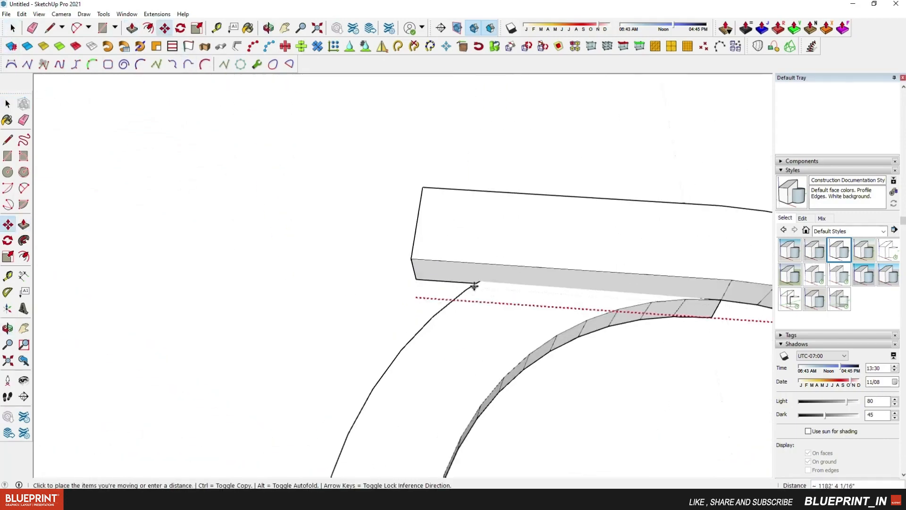
{"action": "left_click", "coordinate": [482, 280]}
{"action": "scroll", "coordinate": [407, 299], "scroll_direction": "down", "scroll_amount": 1}
{"action": "middle_click_drag", "start_coordinate": [406, 299], "coordinate": [386, 283]}
{"action": "scroll", "coordinate": [437, 265], "scroll_direction": "down", "scroll_amount": 3}
{"action": "middle_click_drag", "start_coordinate": [477, 281], "coordinate": [609, 238]}
{"action": "middle_click_drag", "start_coordinate": [491, 240], "coordinate": [629, 282]}
{"action": "left_click", "coordinate": [385, 249]}
{"action": "key", "text": "Escape"}
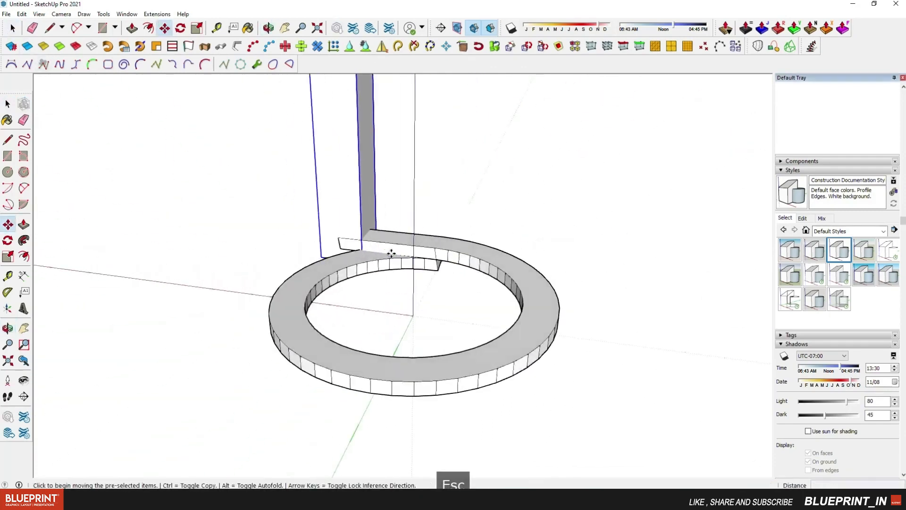
Step: Push/Pull the tower's ring-facing side inside its group until it is flush with the extension's inner side, and leave the group
{"action": "left_click", "coordinate": [11, 29]}
{"action": "scroll", "coordinate": [353, 225], "scroll_direction": "up", "scroll_amount": 2}
{"action": "double_click", "coordinate": [352, 224]}
{"action": "middle_click_drag", "start_coordinate": [352, 225], "coordinate": [325, 271]}
{"action": "scroll", "coordinate": [325, 271], "scroll_direction": "up", "scroll_amount": 3}
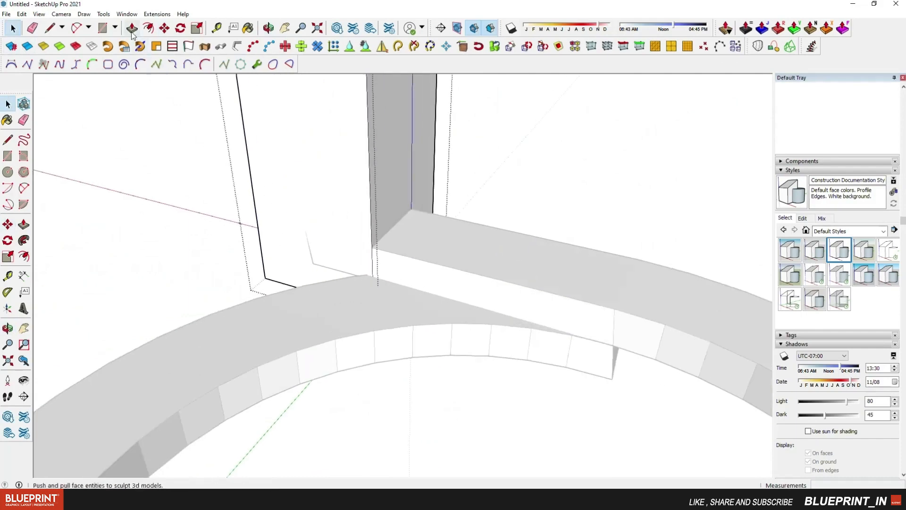
{"action": "left_click", "coordinate": [132, 29]}
{"action": "scroll", "coordinate": [311, 266], "scroll_direction": "up", "scroll_amount": 2}
{"action": "left_click", "coordinate": [306, 262]}
{"action": "left_click", "coordinate": [282, 257]}
{"action": "left_click", "coordinate": [12, 29]}
{"action": "left_click", "coordinate": [142, 141]}
Step: Push/Pull the tower's bottom face inside its group by about 1' 7 3/8"
{"action": "scroll", "coordinate": [314, 265], "scroll_direction": "down", "scroll_amount": 3}
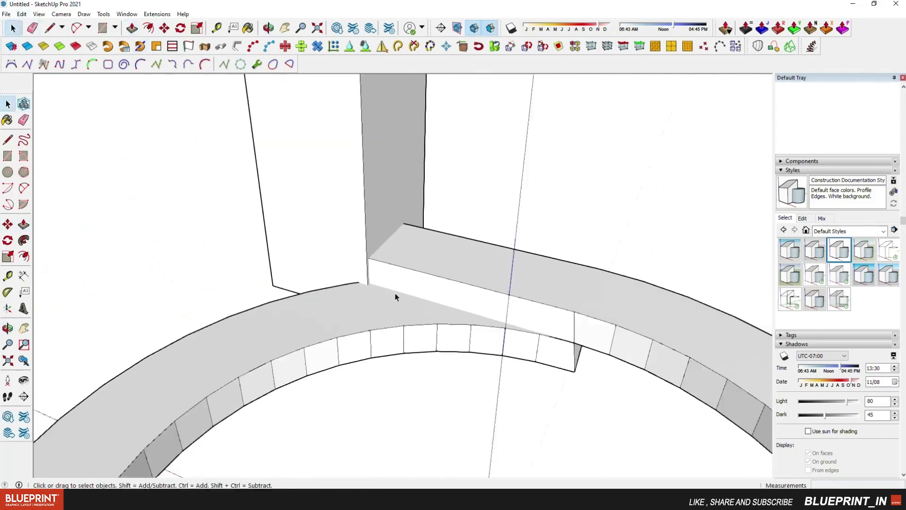
{"action": "middle_click_drag", "start_coordinate": [396, 297], "coordinate": [264, 283]}
{"action": "middle_click_drag", "start_coordinate": [383, 173], "coordinate": [427, 184]}
{"action": "left_click", "coordinate": [433, 263]}
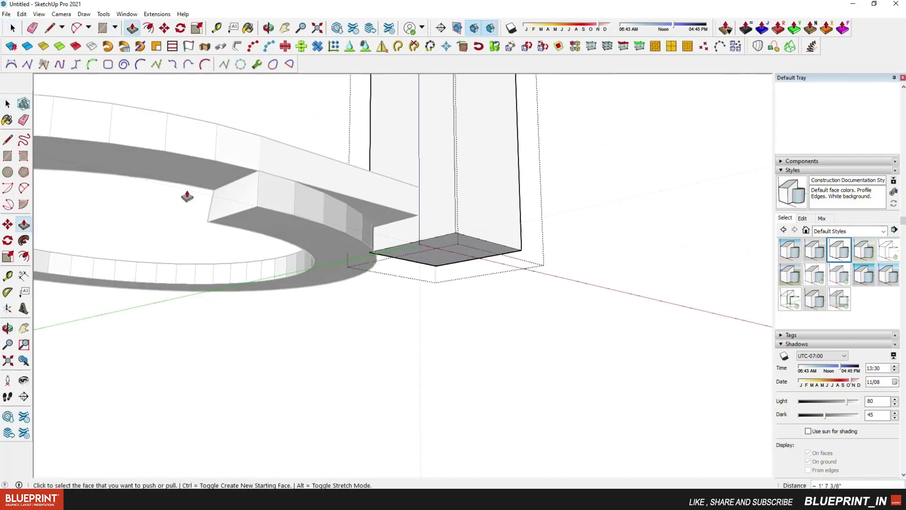
Step: Draw a horizontal line across the tower face that meets the extension, a short way above the extension
{"action": "middle_click_drag", "start_coordinate": [419, 374], "coordinate": [446, 281]}
{"action": "scroll", "coordinate": [445, 282], "scroll_direction": "down", "scroll_amount": 3}
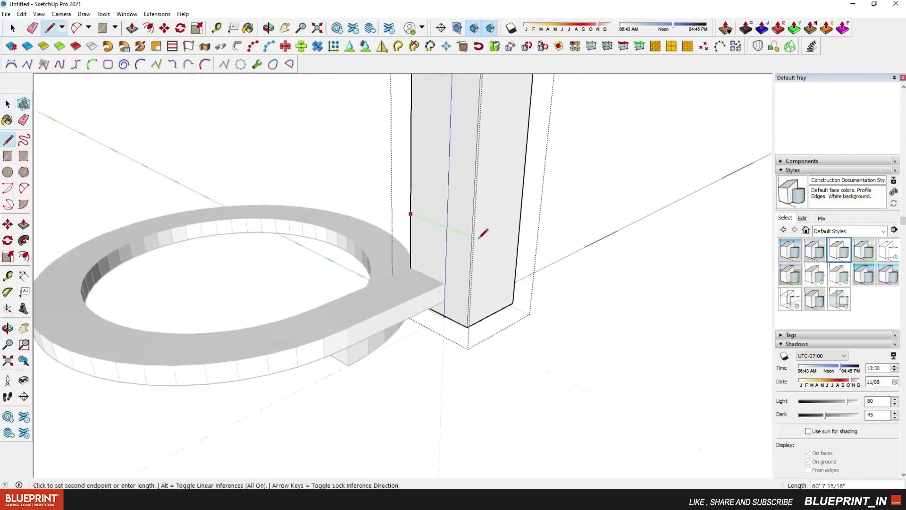
{"action": "key", "text": "Escape"}
{"action": "middle_click_drag", "start_coordinate": [392, 286], "coordinate": [434, 283]}
{"action": "scroll", "coordinate": [492, 261], "scroll_direction": "down", "scroll_amount": 2}
{"action": "scroll", "coordinate": [462, 273], "scroll_direction": "up", "scroll_amount": 4}
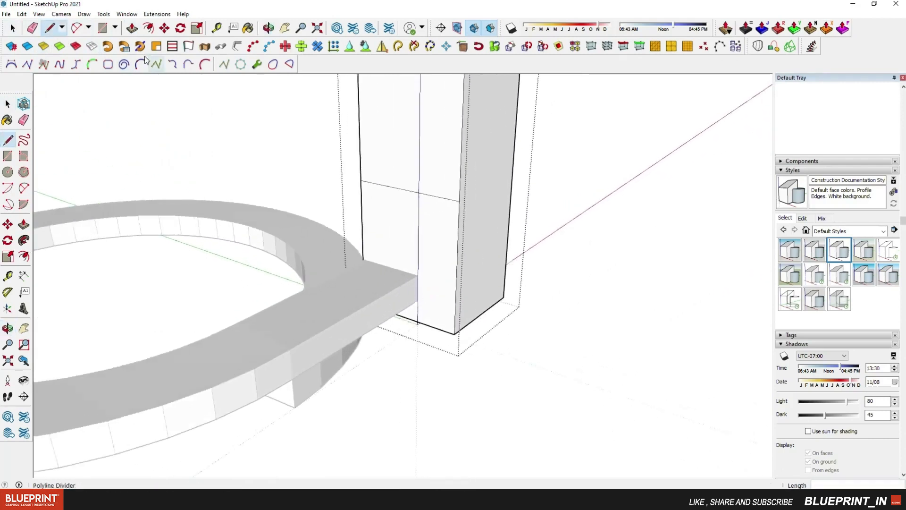
{"action": "scroll", "coordinate": [368, 306], "scroll_direction": "down", "scroll_amount": 2}
{"action": "left_click", "coordinate": [11, 64]}
{"action": "scroll", "coordinate": [295, 336], "scroll_direction": "up", "scroll_amount": 1}
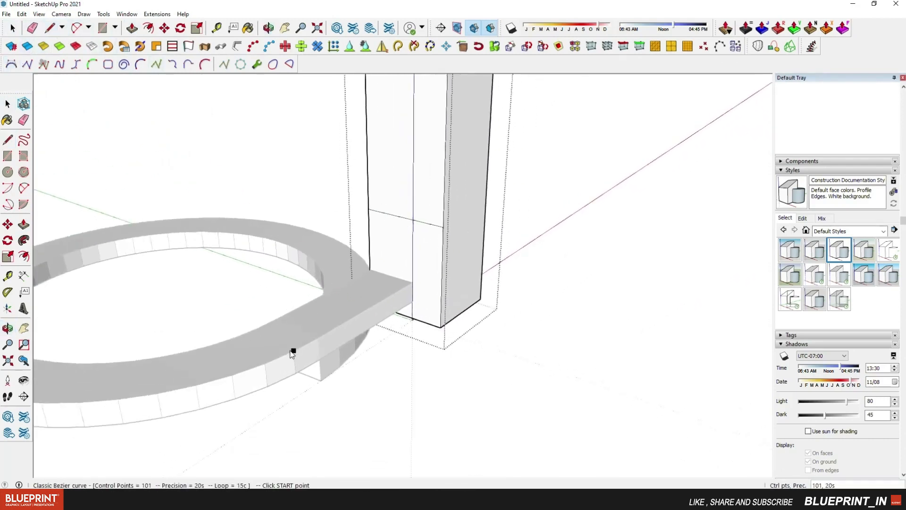
{"action": "scroll", "coordinate": [434, 294], "scroll_direction": "up", "scroll_amount": 2}
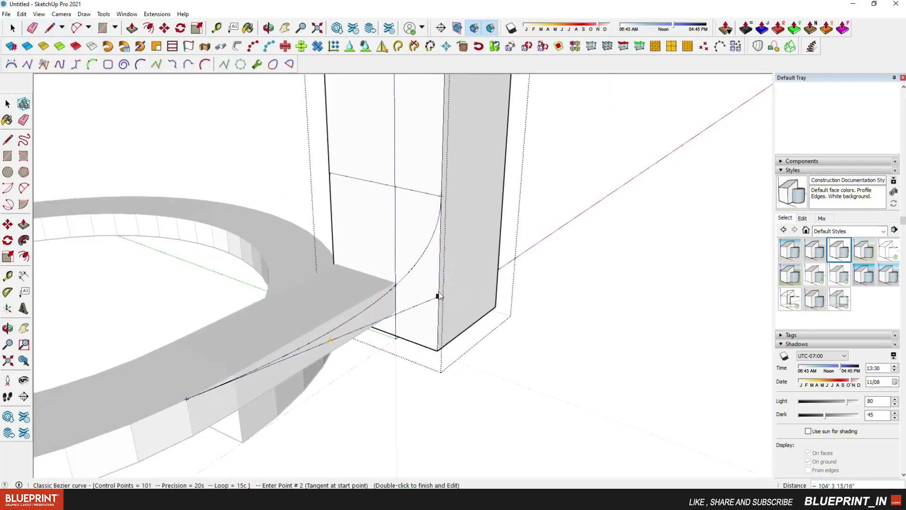
{"action": "key", "text": "Escape"}
Step: Draw a line on the tower face from the extension's outer top corner to the tower's outer vertical edge
{"action": "scroll", "coordinate": [439, 291], "scroll_direction": "up", "scroll_amount": 1}
{"action": "key", "text": "l"}
{"action": "left_click", "coordinate": [391, 281]}
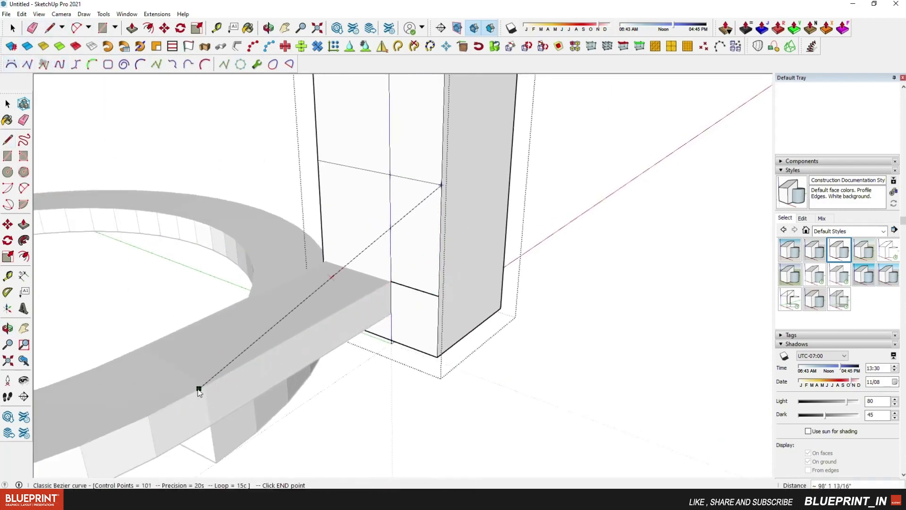
Step: Draw a Classic Bezier curve from the horizontal line's outer end to the ring's outer top edge, with its control point at the lower line's end
{"action": "double_click", "coordinate": [439, 296]}
{"action": "key", "text": "space"}
{"action": "scroll", "coordinate": [184, 269], "scroll_direction": "down", "scroll_amount": 1}
{"action": "middle_click_drag", "start_coordinate": [184, 269], "coordinate": [387, 331]}
{"action": "scroll", "coordinate": [194, 244], "scroll_direction": "down", "scroll_amount": 3}
{"action": "middle_click_drag", "start_coordinate": [195, 245], "coordinate": [340, 299]}
{"action": "scroll", "coordinate": [325, 302], "scroll_direction": "up", "scroll_amount": 5}
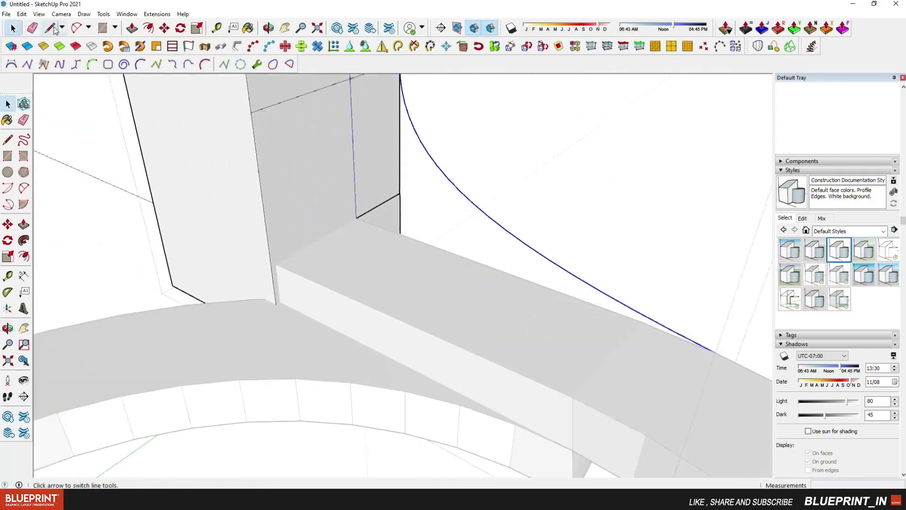
Step: Try to draw a matching Bezier curve from the horizontal line's inner end to the ring's inner top edge
{"action": "left_click", "coordinate": [76, 28]}
{"action": "scroll", "coordinate": [222, 125], "scroll_direction": "down", "scroll_amount": 2}
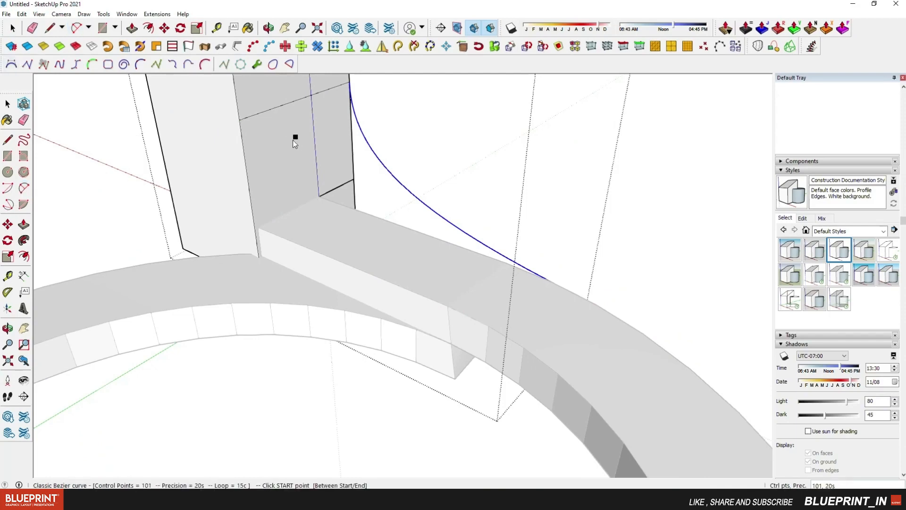
{"action": "left_click", "coordinate": [488, 326]}
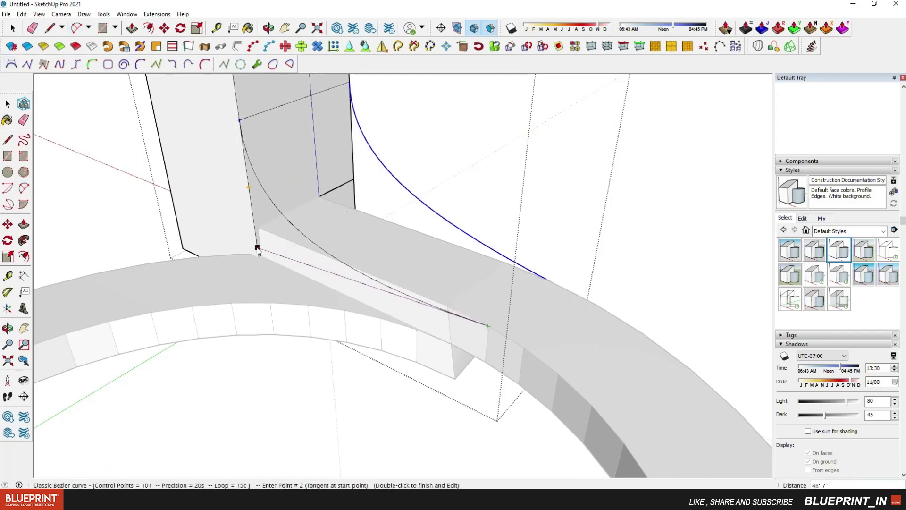
{"action": "double_click", "coordinate": [254, 234]}
{"action": "middle_click_drag", "start_coordinate": [254, 234], "coordinate": [318, 316]}
{"action": "key", "text": "ctrl+z"}
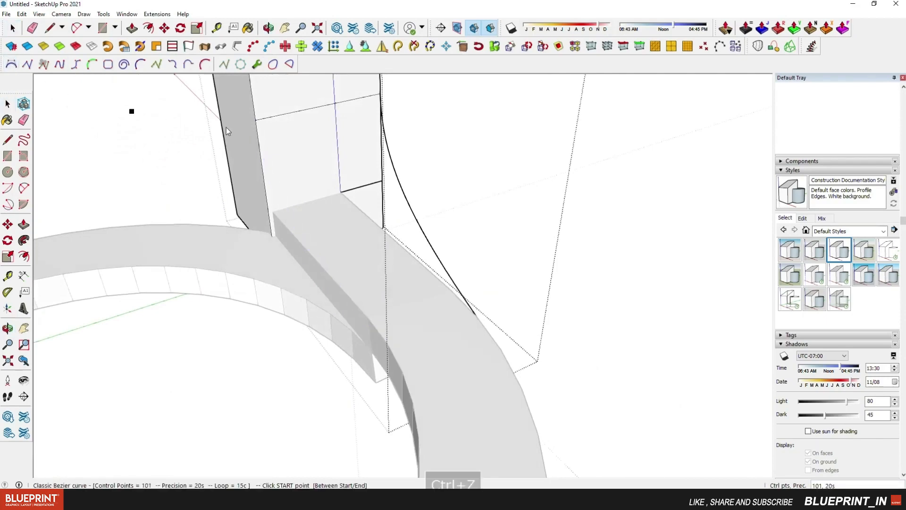
Step: Draw a Classic Bezier curve from the horizontal line's inner end to the extension's junction with the ring, controlled at the extension's inner top corner
{"action": "left_click", "coordinate": [255, 121]}
{"action": "middle_click_drag", "start_coordinate": [323, 226], "coordinate": [445, 295]}
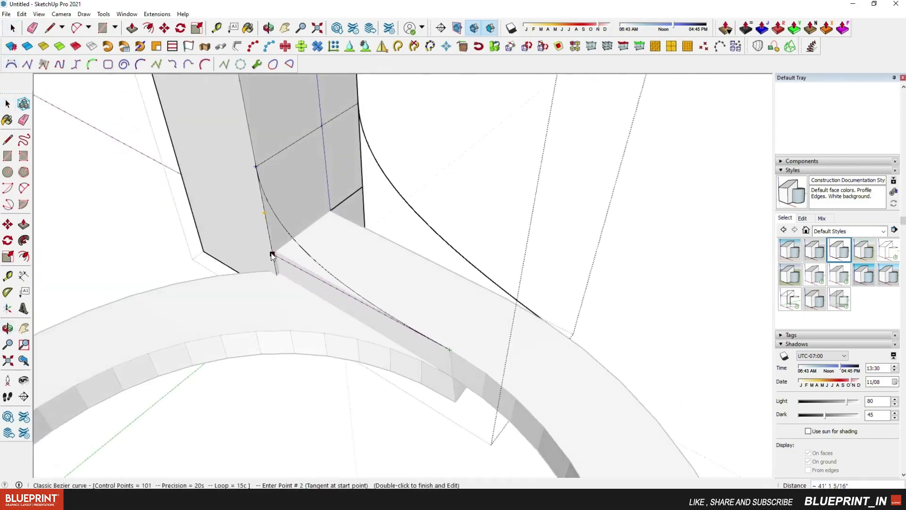
{"action": "scroll", "coordinate": [274, 254], "scroll_direction": "up", "scroll_amount": 2}
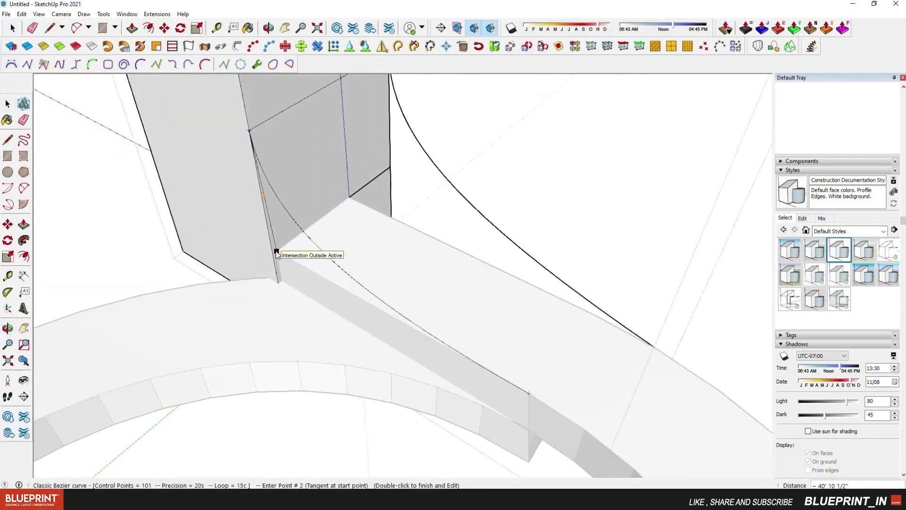
{"action": "double_click", "coordinate": [274, 251]}
{"action": "scroll", "coordinate": [354, 269], "scroll_direction": "down", "scroll_amount": 3}
{"action": "middle_click_drag", "start_coordinate": [315, 231], "coordinate": [326, 182]}
{"action": "scroll", "coordinate": [395, 224], "scroll_direction": "down", "scroll_amount": 3}
{"action": "scroll", "coordinate": [326, 189], "scroll_direction": "up", "scroll_amount": 2}
Step: Delete the horizontal line on the tower face and loft the two Bezier curves into a surface with Loft by Spline
{"action": "key", "text": "space"}
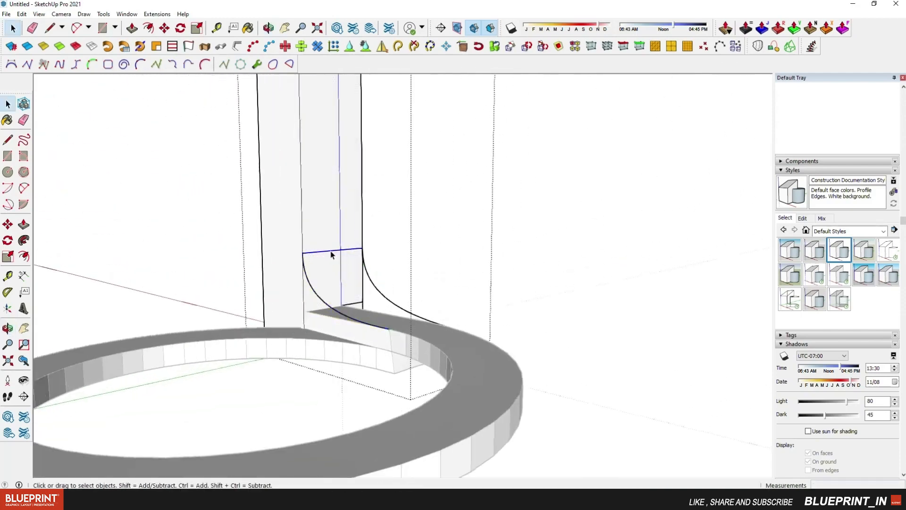
{"action": "scroll", "coordinate": [330, 255], "scroll_direction": "up", "scroll_amount": 2}
{"action": "middle_click_drag", "start_coordinate": [328, 256], "coordinate": [329, 335]}
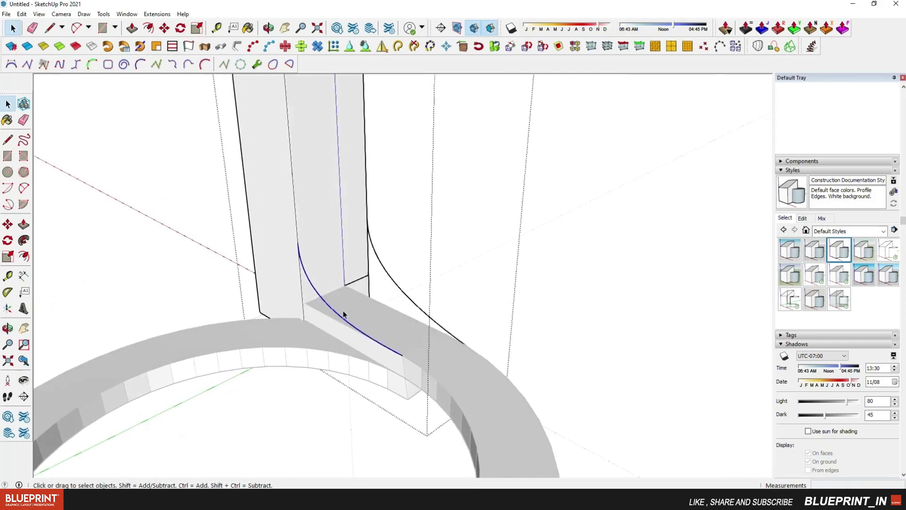
{"action": "left_click", "coordinate": [736, 47]}
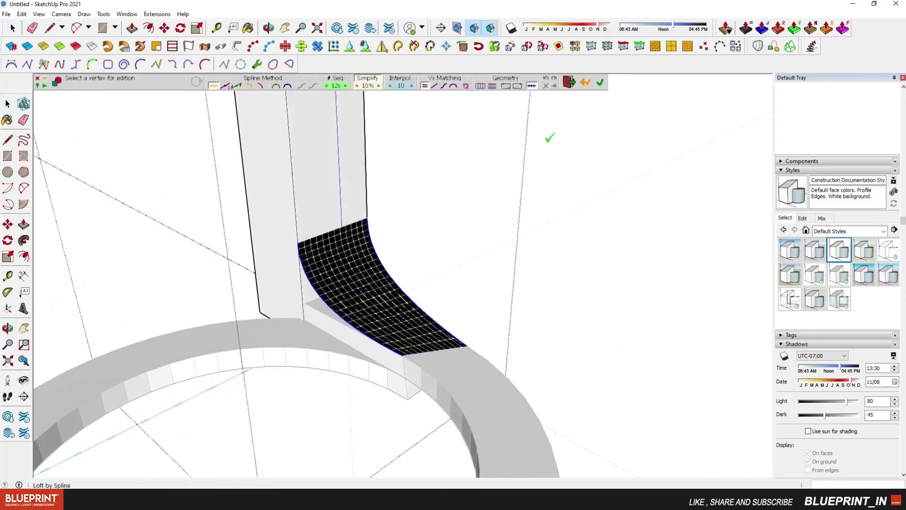
{"action": "left_click", "coordinate": [599, 83]}
Step: Reverse the faces of the lofted surface inside its group
{"action": "middle_click_drag", "start_coordinate": [462, 222], "coordinate": [147, 246]}
{"action": "scroll", "coordinate": [431, 263], "scroll_direction": "up", "scroll_amount": 3}
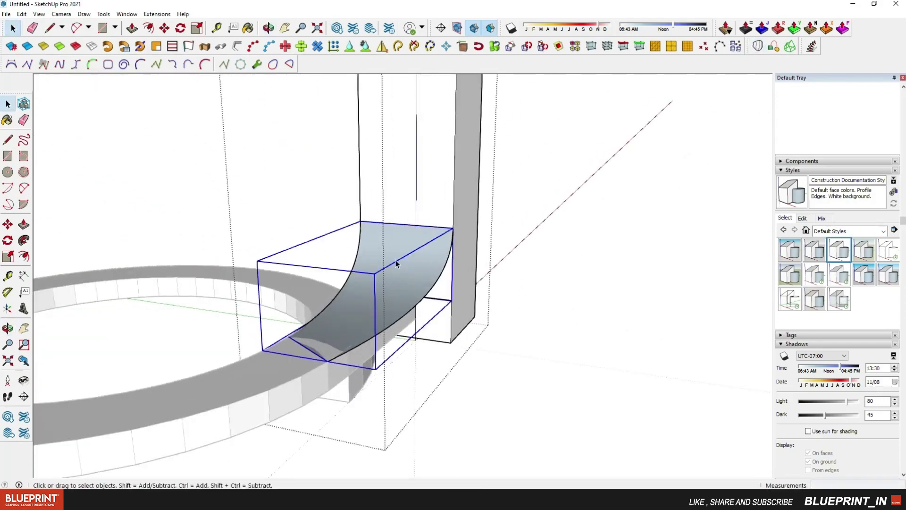
{"action": "double_click", "coordinate": [396, 263]}
{"action": "right_click", "coordinate": [391, 278]}
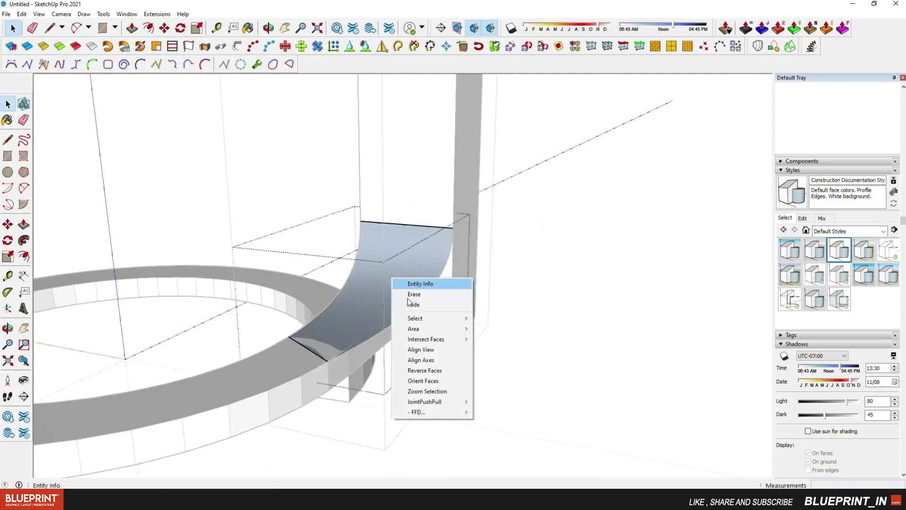
{"action": "left_click", "coordinate": [423, 370]}
Step: Explode the lofted surface's group into the tower group, and leave the tower group
{"action": "right_click", "coordinate": [362, 270]}
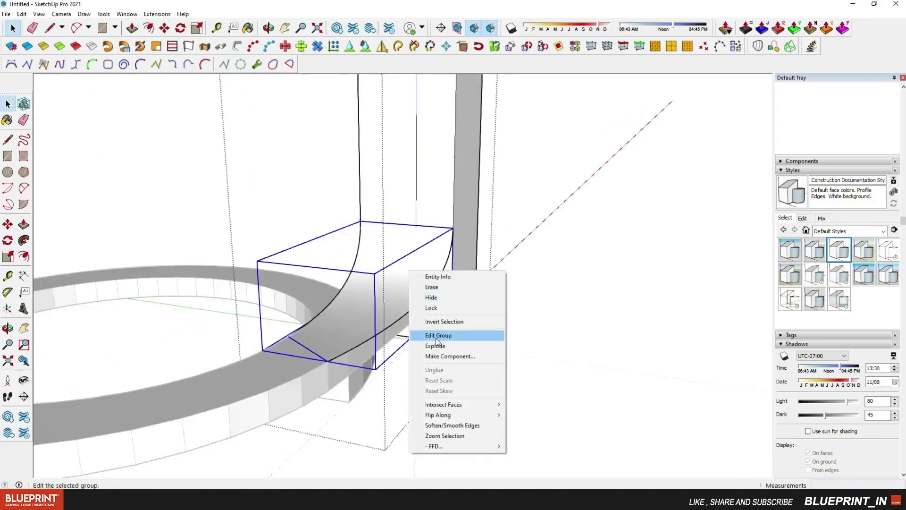
{"action": "left_click", "coordinate": [404, 332]}
{"action": "middle_click_drag", "start_coordinate": [536, 344], "coordinate": [384, 258]}
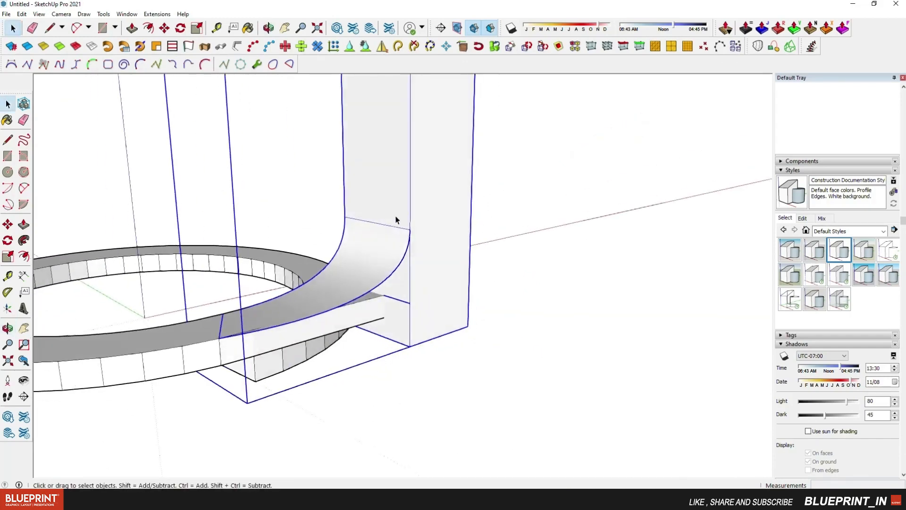
Step: Inside the tower group, draw lines that close the outer side below the curved surface with a face, and leave the group
{"action": "double_click", "coordinate": [371, 221]}
{"action": "scroll", "coordinate": [309, 282], "scroll_direction": "up", "scroll_amount": 3}
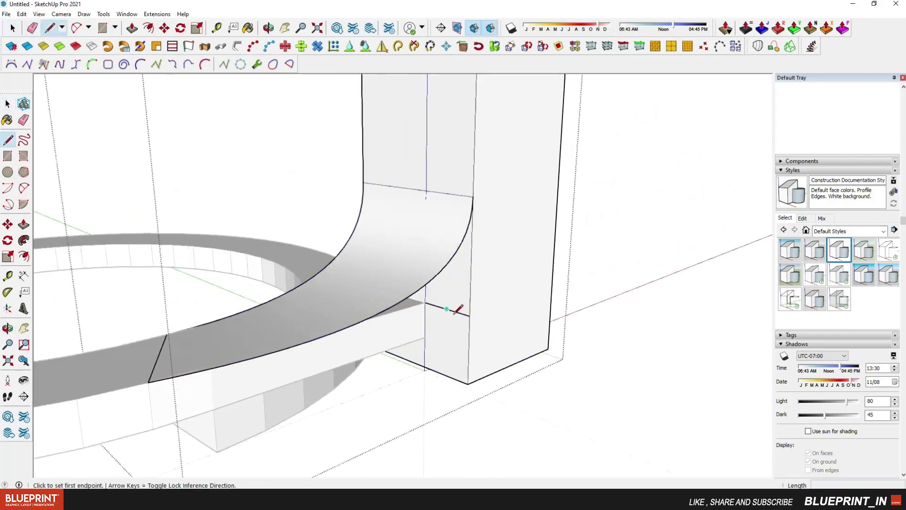
{"action": "left_click", "coordinate": [154, 427]}
{"action": "mouse_move", "coordinate": [264, 331]}
{"action": "middle_mouse_down"}
{"action": "mouse_move", "coordinate": [293, 317]}
{"action": "mouse_move", "coordinate": [594, 265]}
{"action": "mouse_move", "coordinate": [467, 286]}
{"action": "mouse_move", "coordinate": [118, 286]}
{"action": "middle_mouse_up"}
{"action": "scroll", "coordinate": [391, 302], "scroll_direction": "down", "scroll_amount": 3}
{"action": "scroll", "coordinate": [391, 302], "scroll_direction": "up", "scroll_amount": 1}
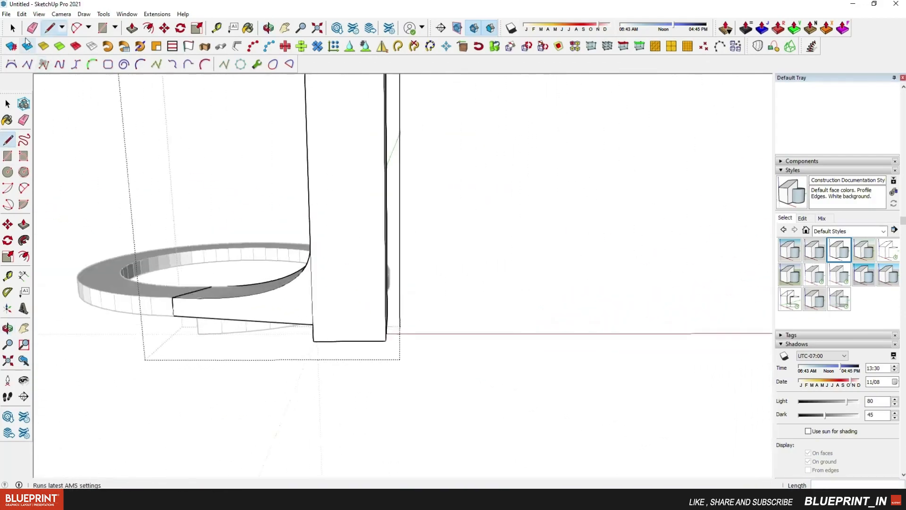
{"action": "key", "text": "space"}
{"action": "left_click", "coordinate": [466, 363]}
{"action": "middle_click_drag", "start_coordinate": [365, 301], "coordinate": [670, 321]}
{"action": "scroll", "coordinate": [348, 278], "scroll_direction": "up", "scroll_amount": 4}
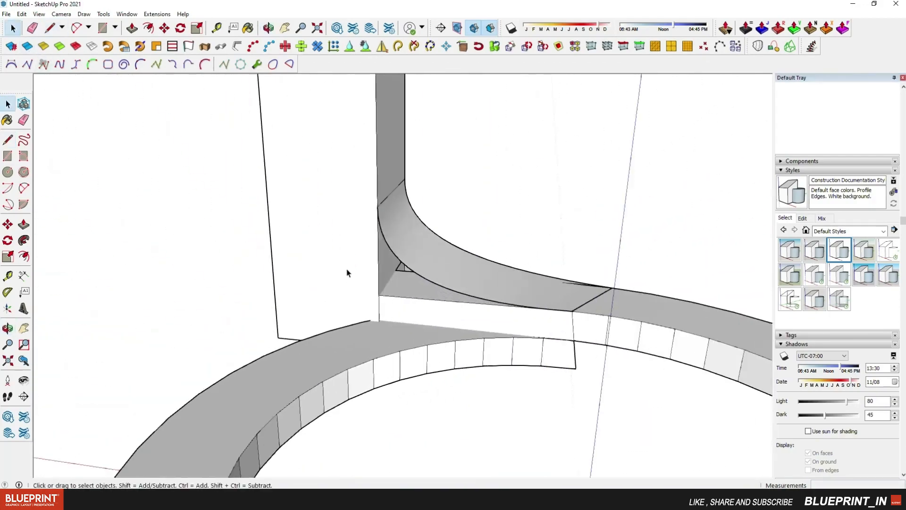
Step: Open the tower group and try to outline the open inner side below the curved surface with lines
{"action": "triple_click", "coordinate": [345, 268]}
{"action": "middle_click_drag", "start_coordinate": [375, 287], "coordinate": [499, 341]}
{"action": "key", "text": "l"}
{"action": "scroll", "coordinate": [307, 310], "scroll_direction": "up", "scroll_amount": 2}
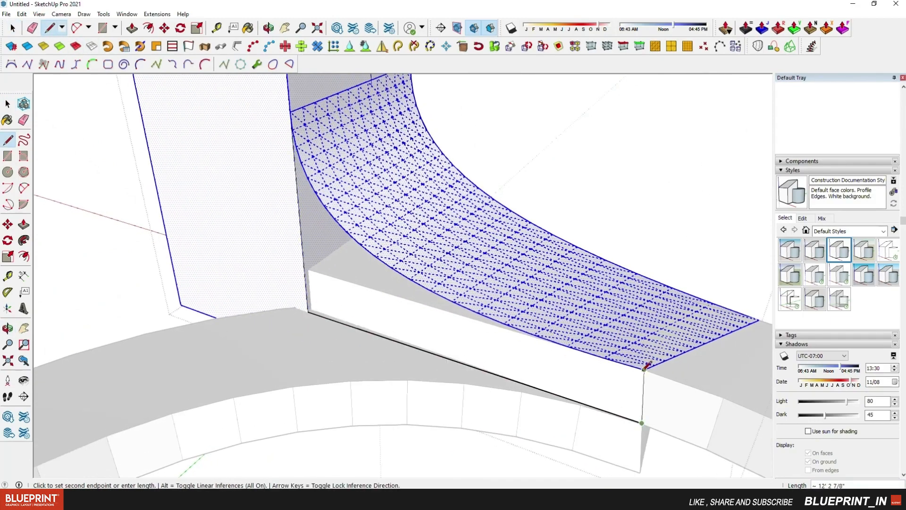
{"action": "scroll", "coordinate": [493, 335], "scroll_direction": "down", "scroll_amount": 1}
{"action": "middle_click_drag", "start_coordinate": [554, 375], "coordinate": [533, 330]}
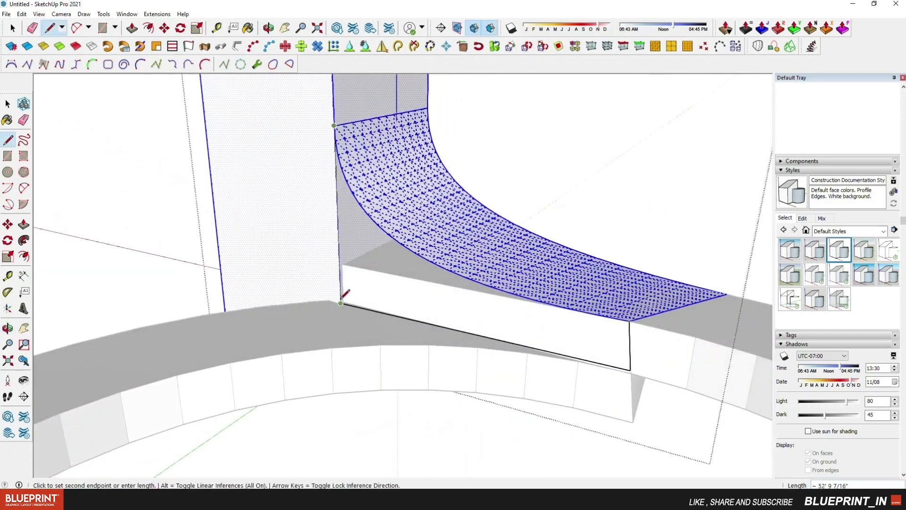
{"action": "key", "text": "ctrl+z"}
{"action": "key", "text": "ctrl+z"}
{"action": "key", "text": "ctrl+z"}
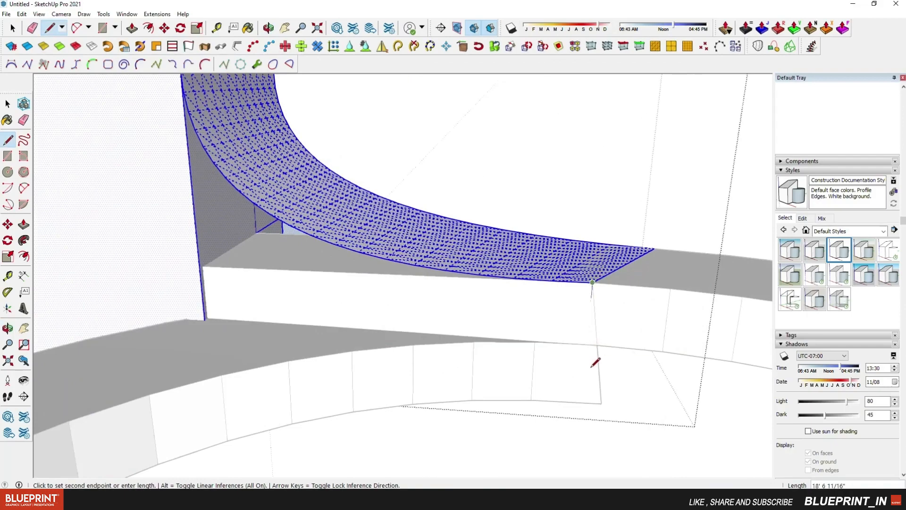
Step: Draw a line from the curved surface's lower corner to the tower's base, closing the inner side with a face
{"action": "left_click", "coordinate": [204, 320]}
{"action": "scroll", "coordinate": [204, 320], "scroll_direction": "down", "scroll_amount": 3}
{"action": "middle_click_drag", "start_coordinate": [205, 320], "coordinate": [112, 190]}
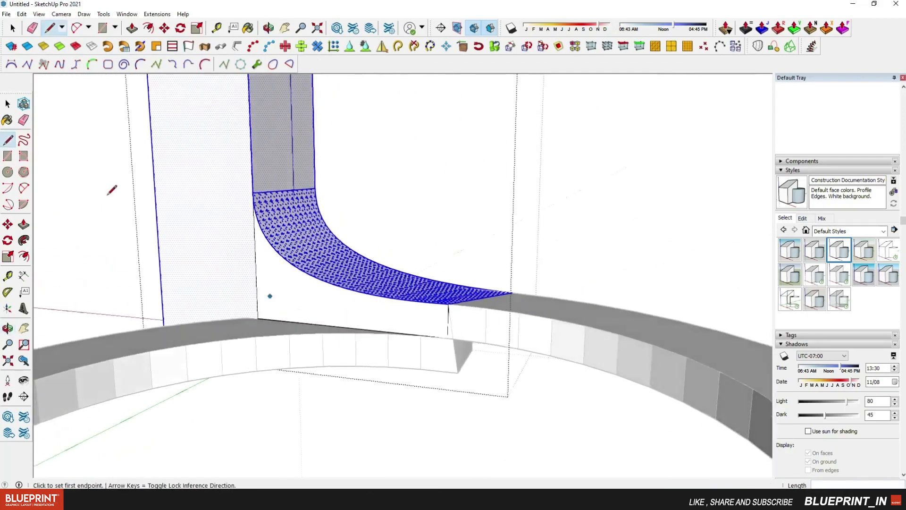
Step: Hide the seam edges between the tower and its side faces below the curve with the Eraser, and leave the group
{"action": "left_click", "coordinate": [258, 281], "text": "shift"}
{"action": "scroll", "coordinate": [258, 281], "scroll_direction": "down", "scroll_amount": 3}
{"action": "mouse_move", "coordinate": [258, 281]}
{"action": "middle_mouse_down"}
{"action": "mouse_move", "coordinate": [312, 338]}
{"action": "mouse_move", "coordinate": [444, 275]}
{"action": "mouse_move", "coordinate": [456, 295]}
{"action": "middle_mouse_up"}
{"action": "left_click", "coordinate": [409, 278], "text": "shift"}
{"action": "scroll", "coordinate": [408, 278], "scroll_direction": "down", "scroll_amount": 2}
{"action": "scroll", "coordinate": [330, 297], "scroll_direction": "down", "scroll_amount": 3}
{"action": "middle_click_drag", "start_coordinate": [330, 297], "coordinate": [517, 334]}
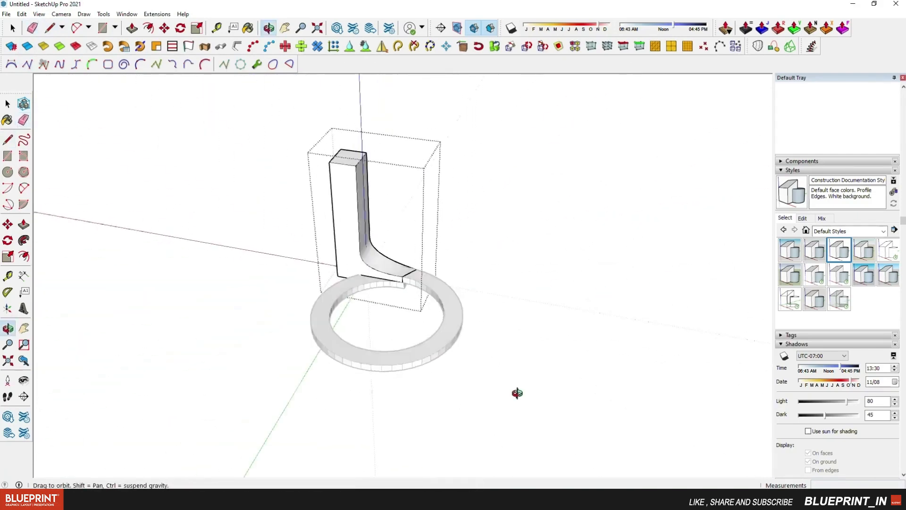
{"action": "scroll", "coordinate": [461, 277], "scroll_direction": "up", "scroll_amount": 3}
{"action": "scroll", "coordinate": [394, 294], "scroll_direction": "up", "scroll_amount": 2}
{"action": "middle_click_drag", "start_coordinate": [393, 295], "coordinate": [268, 244]}
{"action": "scroll", "coordinate": [328, 256], "scroll_direction": "down", "scroll_amount": 3}
{"action": "key", "text": "space"}
{"action": "left_click", "coordinate": [374, 350]}
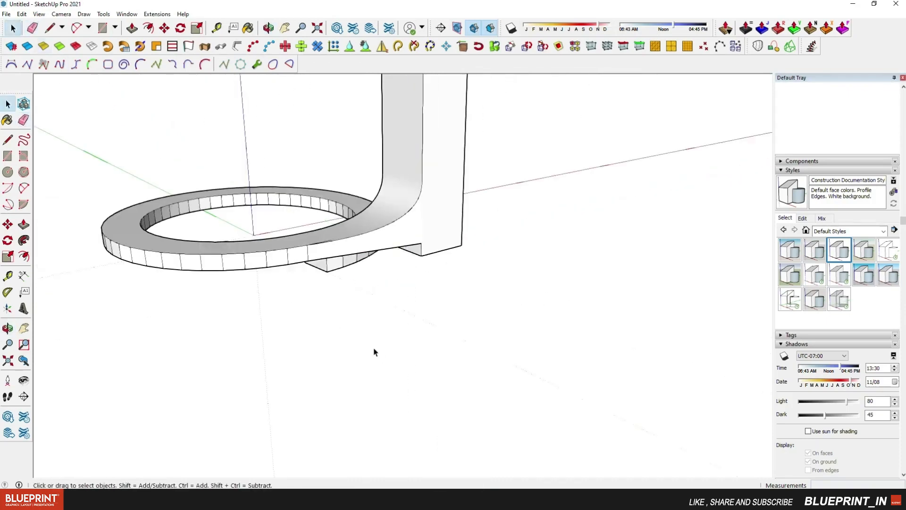
Step: Inside the ring group, hide the stray edge overlapping the curved surface's lower end, and leave the group
{"action": "mouse_move", "coordinate": [374, 307]}
{"action": "middle_mouse_down"}
{"action": "mouse_move", "coordinate": [555, 324]}
{"action": "mouse_move", "coordinate": [609, 349]}
{"action": "middle_mouse_up"}
{"action": "scroll", "coordinate": [423, 255], "scroll_direction": "up", "scroll_amount": 3}
{"action": "middle_click_drag", "start_coordinate": [424, 255], "coordinate": [330, 191]}
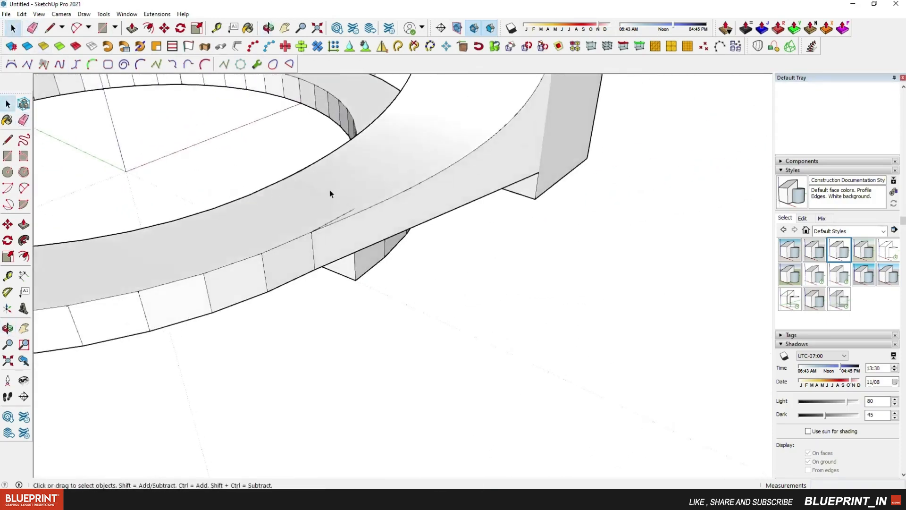
{"action": "triple_click", "coordinate": [330, 191]}
{"action": "scroll", "coordinate": [323, 208], "scroll_direction": "up", "scroll_amount": 2}
{"action": "left_click", "coordinate": [255, 287]}
{"action": "left_click", "coordinate": [257, 290]}
{"action": "middle_click_drag", "start_coordinate": [256, 290], "coordinate": [183, 219]}
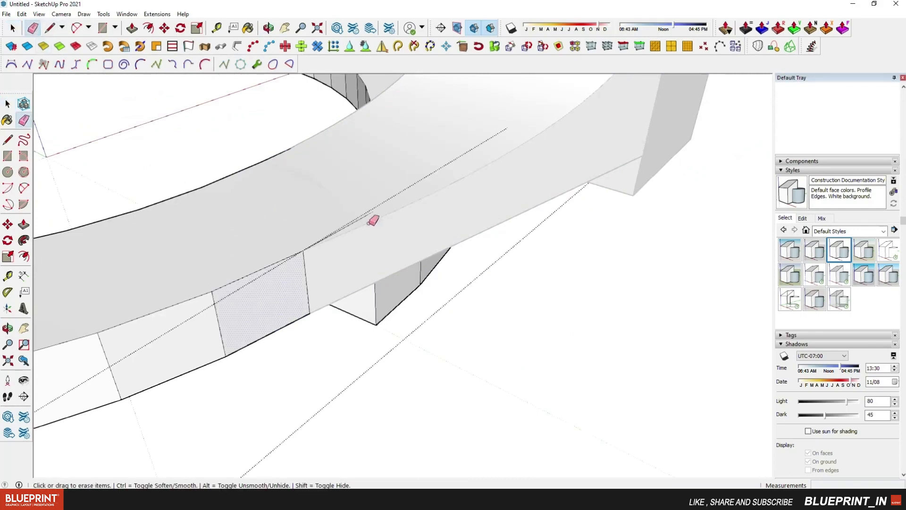
{"action": "left_click", "coordinate": [352, 223], "text": "shift"}
{"action": "scroll", "coordinate": [418, 273], "scroll_direction": "down", "scroll_amount": 4}
{"action": "scroll", "coordinate": [395, 276], "scroll_direction": "up", "scroll_amount": 4}
{"action": "mouse_move", "coordinate": [384, 276]}
{"action": "middle_mouse_down"}
{"action": "mouse_move", "coordinate": [356, 267]}
{"action": "mouse_move", "coordinate": [463, 280]}
{"action": "mouse_move", "coordinate": [595, 212]}
{"action": "middle_mouse_up"}
{"action": "scroll", "coordinate": [476, 215], "scroll_direction": "down", "scroll_amount": 5}
{"action": "left_click", "coordinate": [542, 307]}
{"action": "scroll", "coordinate": [347, 283], "scroll_direction": "down", "scroll_amount": 3}
{"action": "middle_click_drag", "start_coordinate": [348, 283], "coordinate": [359, 327]}
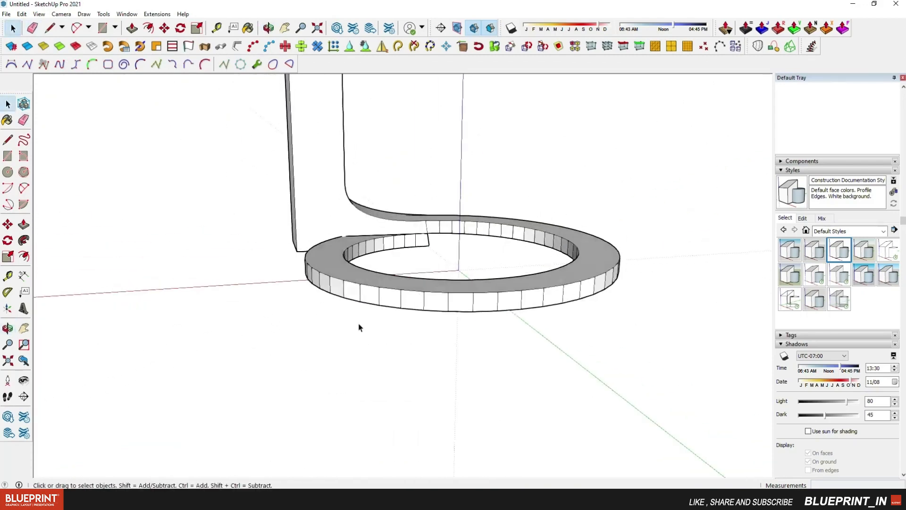
Step: Select the tower and ring groups together and make them into one component
{"action": "scroll", "coordinate": [344, 241], "scroll_direction": "down", "scroll_amount": 5}
{"action": "middle_click_drag", "start_coordinate": [344, 242], "coordinate": [295, 264]}
{"action": "left_click", "coordinate": [375, 229]}
{"action": "scroll", "coordinate": [372, 228], "scroll_direction": "down", "scroll_amount": 3}
{"action": "middle_click_drag", "start_coordinate": [373, 226], "coordinate": [358, 242]}
{"action": "scroll", "coordinate": [359, 242], "scroll_direction": "up", "scroll_amount": 1}
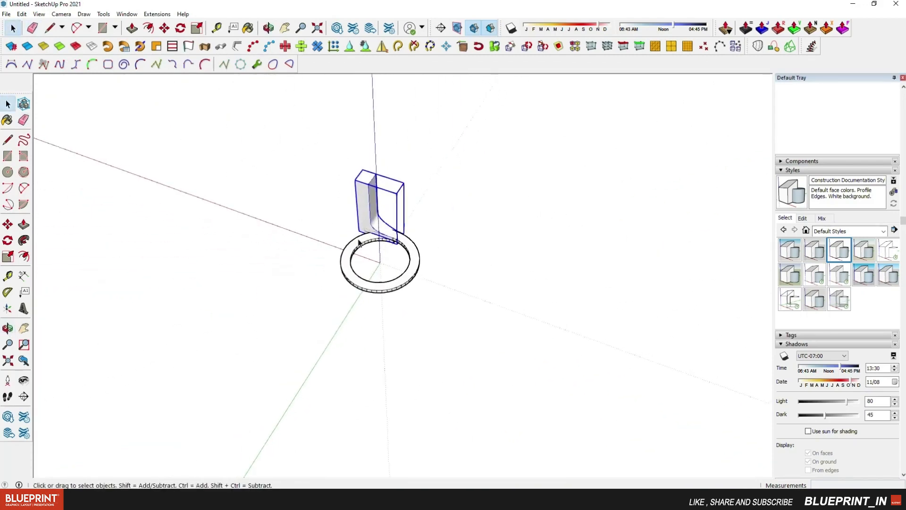
{"action": "left_click", "coordinate": [359, 243], "text": "shift"}
{"action": "right_click", "coordinate": [403, 240]}
{"action": "left_click", "coordinate": [416, 382]}
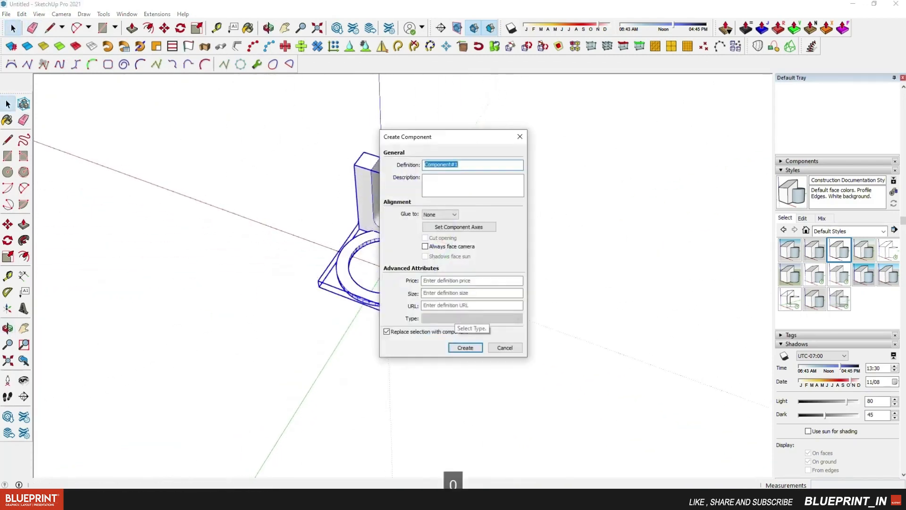
{"action": "left_click", "coordinate": [479, 347]}
Step: Make a copy of the component rotated a quarter turn about the ring's center
{"action": "scroll", "coordinate": [405, 307], "scroll_direction": "down", "scroll_amount": 3}
{"action": "middle_click_drag", "start_coordinate": [407, 302], "coordinate": [396, 255]}
{"action": "scroll", "coordinate": [347, 284], "scroll_direction": "up", "scroll_amount": 4}
{"action": "key", "text": "q"}
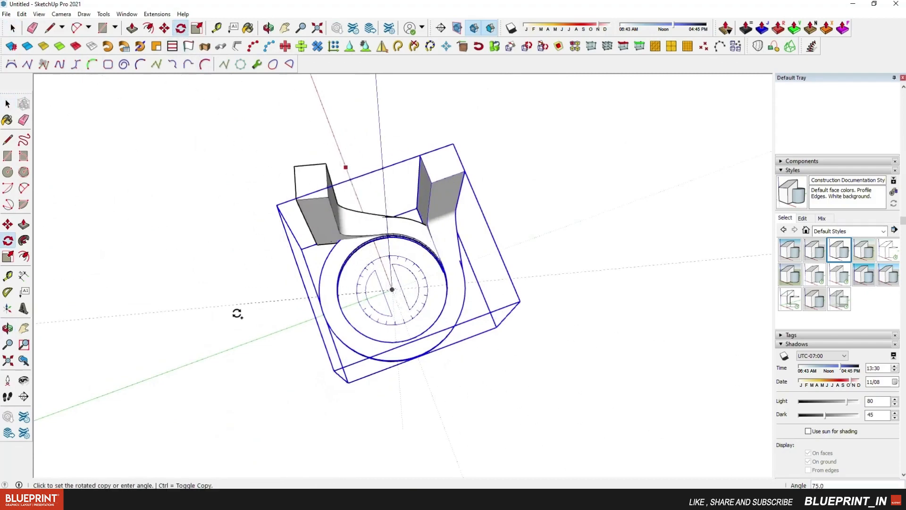
{"action": "left_click", "coordinate": [241, 343]}
{"action": "middle_click_drag", "start_coordinate": [325, 245], "coordinate": [347, 108]}
{"action": "scroll", "coordinate": [385, 349], "scroll_direction": "up", "scroll_amount": 3}
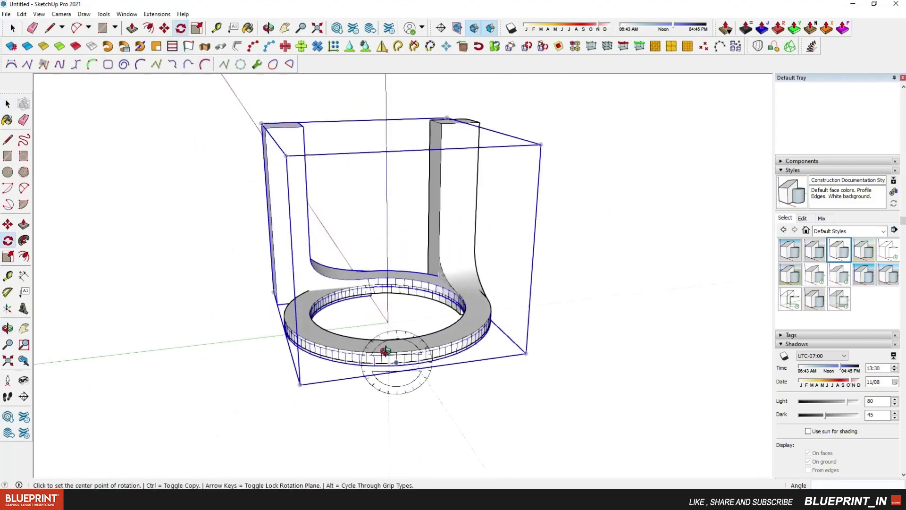
{"action": "middle_click_drag", "start_coordinate": [384, 352], "coordinate": [552, 260]}
{"action": "middle_click_drag", "start_coordinate": [268, 335], "coordinate": [566, 338]}
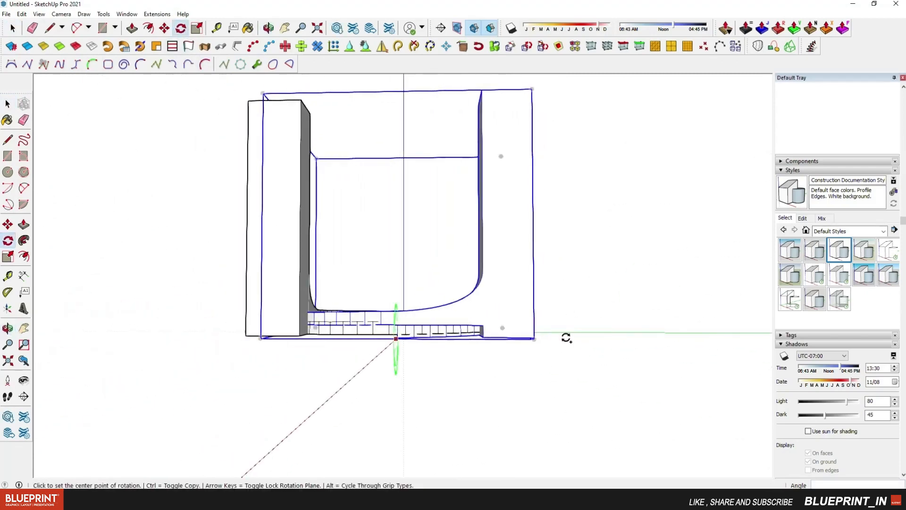
Step: Move the rotated copy straight down about 23' 5 1/2", clear of the original ring
{"action": "left_click", "coordinate": [164, 29]}
{"action": "scroll", "coordinate": [279, 277], "scroll_direction": "down", "scroll_amount": 3}
{"action": "middle_click_drag", "start_coordinate": [279, 277], "coordinate": [490, 283]}
{"action": "scroll", "coordinate": [392, 302], "scroll_direction": "up", "scroll_amount": 3}
{"action": "middle_click_drag", "start_coordinate": [401, 299], "coordinate": [531, 352]}
{"action": "scroll", "coordinate": [415, 298], "scroll_direction": "up", "scroll_amount": 2}
{"action": "scroll", "coordinate": [531, 352], "scroll_direction": "down", "scroll_amount": 3}
{"action": "scroll", "coordinate": [532, 352], "scroll_direction": "up", "scroll_amount": 2}
{"action": "left_click", "coordinate": [565, 329]}
{"action": "left_click", "coordinate": [564, 364]}
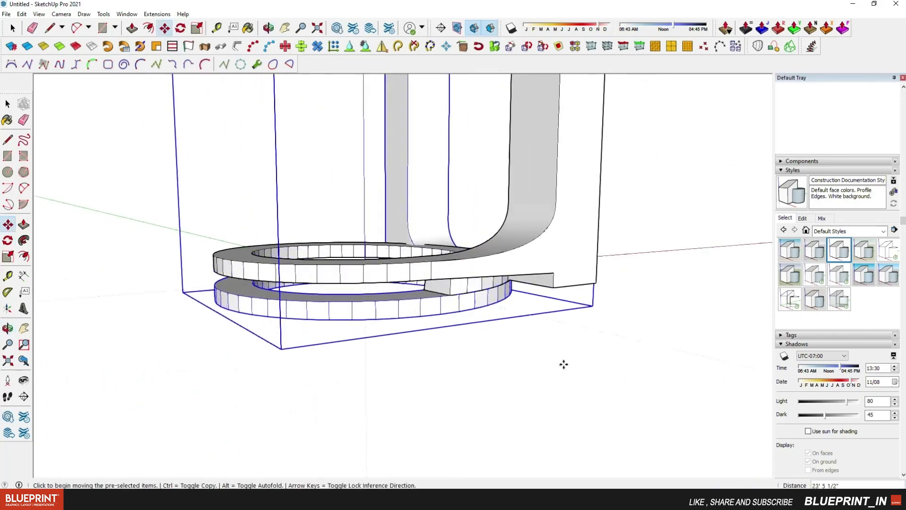
Step: Move the lowered copy up so that the top of its ring meets the underside of the ring above
{"action": "middle_click_drag", "start_coordinate": [461, 342], "coordinate": [426, 293]}
{"action": "scroll", "coordinate": [425, 277], "scroll_direction": "up", "scroll_amount": 4}
{"action": "middle_click_drag", "start_coordinate": [575, 278], "coordinate": [561, 266]}
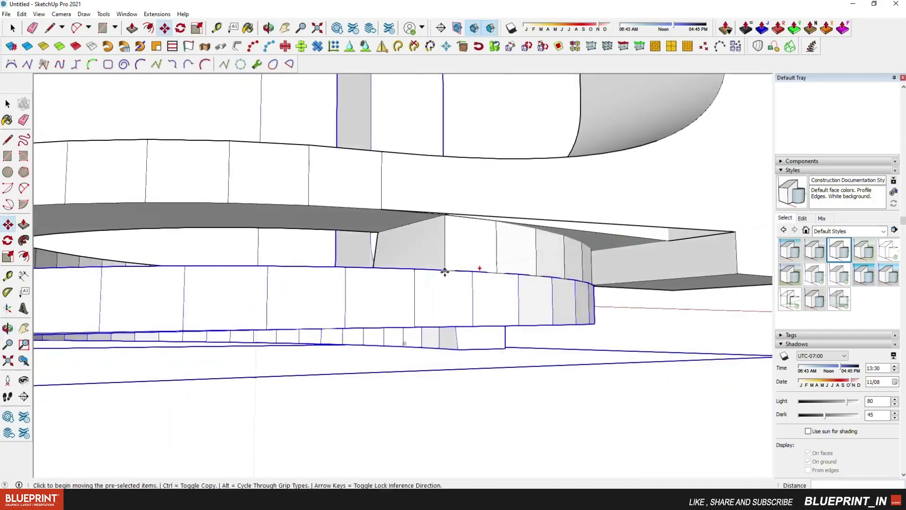
{"action": "left_click", "coordinate": [444, 271]}
{"action": "left_click", "coordinate": [445, 215], "text": "shift"}
{"action": "scroll", "coordinate": [445, 217], "scroll_direction": "down", "scroll_amount": 2}
{"action": "middle_click_drag", "start_coordinate": [445, 217], "coordinate": [361, 293]}
Step: Make a third component by rotating a copy of the lower one 90° about the ring's center
{"action": "scroll", "coordinate": [440, 303], "scroll_direction": "down", "scroll_amount": 3}
{"action": "middle_click_drag", "start_coordinate": [285, 192], "coordinate": [215, 53]}
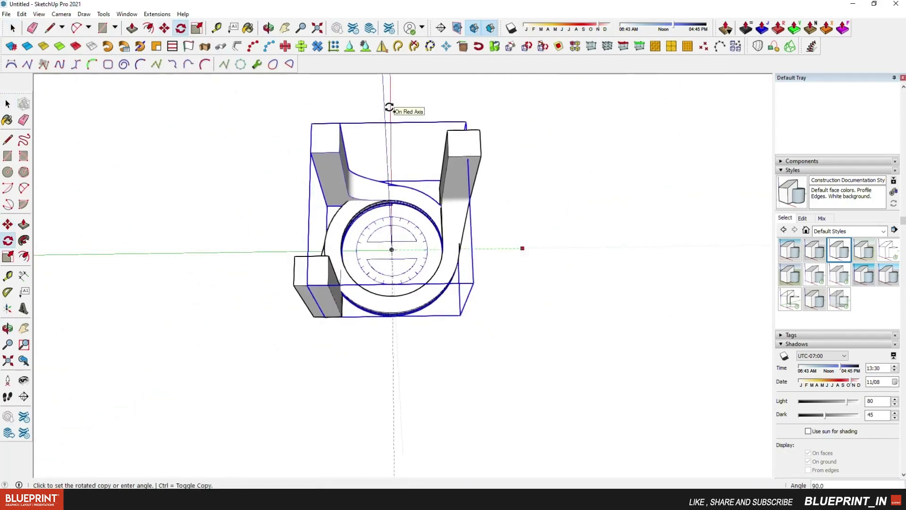
{"action": "middle_click_drag", "start_coordinate": [389, 107], "coordinate": [709, 304]}
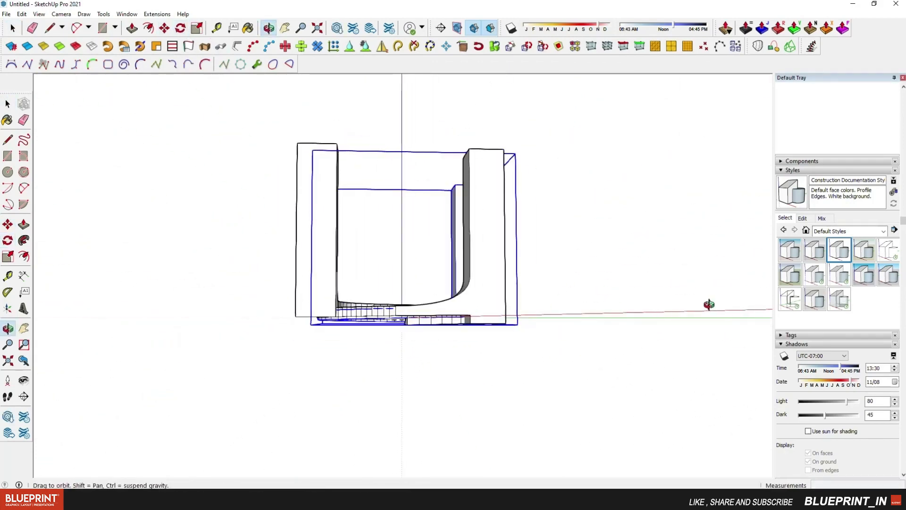
Step: Move the third component down and snap its ring directly beneath the second ring, and clear the selection
{"action": "scroll", "coordinate": [424, 323], "scroll_direction": "up", "scroll_amount": 5}
{"action": "key", "text": "q"}
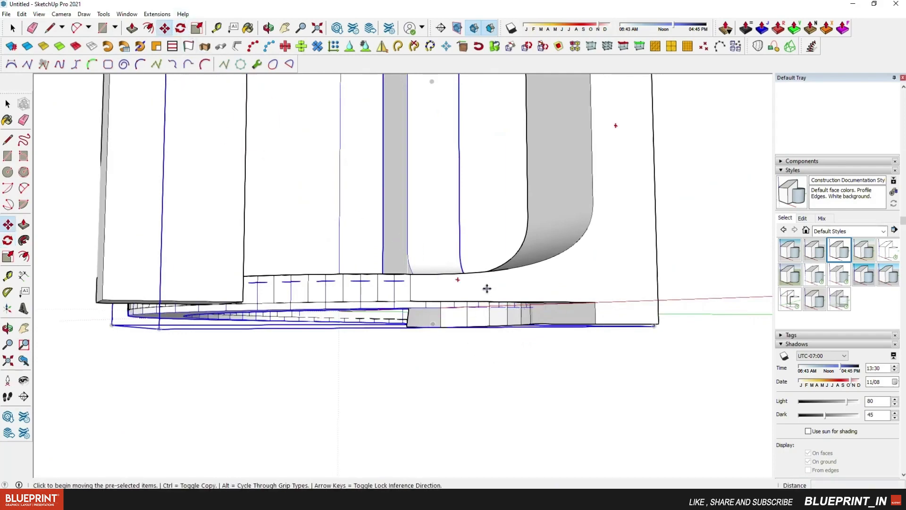
{"action": "left_click", "coordinate": [487, 288]}
{"action": "left_click", "coordinate": [487, 365]}
{"action": "scroll", "coordinate": [395, 364], "scroll_direction": "up", "scroll_amount": 2}
{"action": "left_click", "coordinate": [393, 345]}
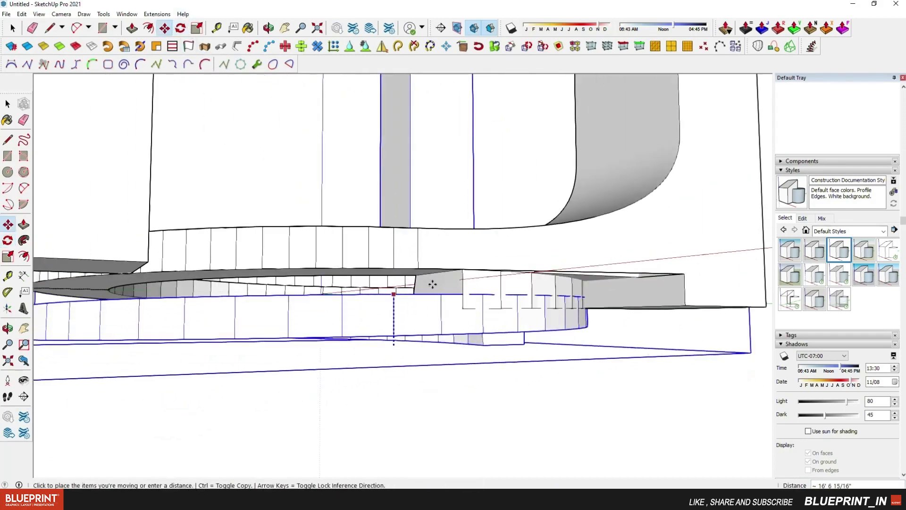
{"action": "left_click", "coordinate": [460, 269]}
{"action": "scroll", "coordinate": [460, 319], "scroll_direction": "down", "scroll_amount": 5}
{"action": "middle_click_drag", "start_coordinate": [461, 319], "coordinate": [269, 420]}
{"action": "scroll", "coordinate": [264, 401], "scroll_direction": "down", "scroll_amount": 1}
{"action": "left_click", "coordinate": [12, 28]}
{"action": "scroll", "coordinate": [165, 217], "scroll_direction": "down", "scroll_amount": 2}
{"action": "left_click", "coordinate": [242, 350]}
Step: Select the third component and make a fourth by rotating a copy a quarter turn about the ring's center
{"action": "middle_click_drag", "start_coordinate": [243, 349], "coordinate": [10, 251]}
{"action": "scroll", "coordinate": [378, 238], "scroll_direction": "up", "scroll_amount": 2}
{"action": "middle_click_drag", "start_coordinate": [331, 302], "coordinate": [258, 456]}
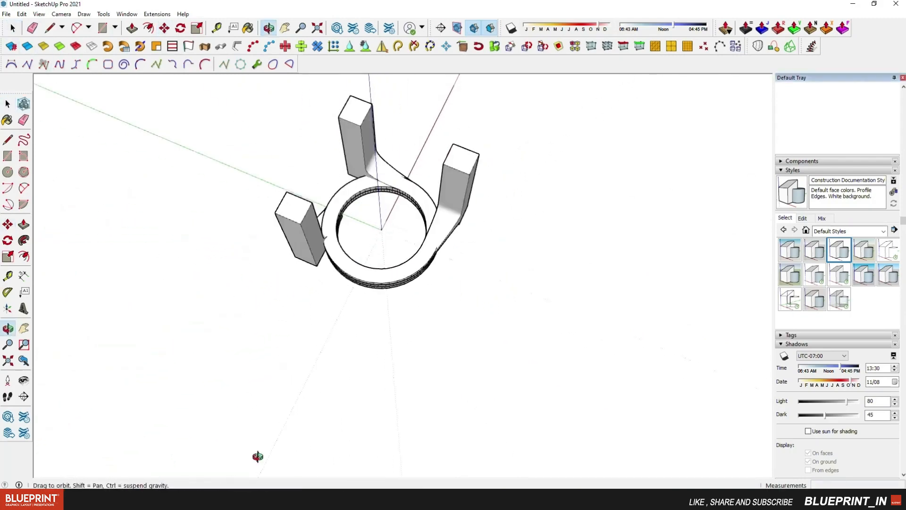
{"action": "left_click", "coordinate": [297, 210]}
{"action": "middle_click_drag", "start_coordinate": [296, 210], "coordinate": [330, 218]}
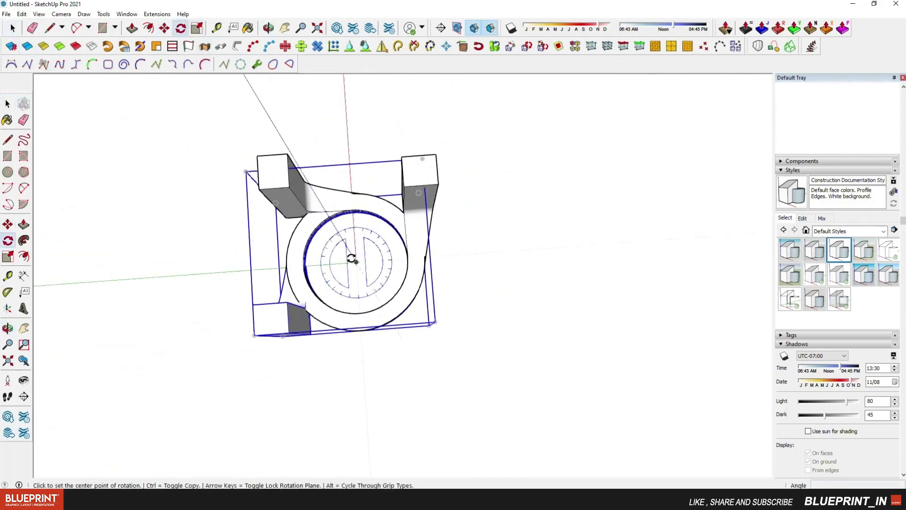
{"action": "left_click", "coordinate": [484, 253]}
{"action": "middle_click_drag", "start_coordinate": [343, 130], "coordinate": [168, 73]}
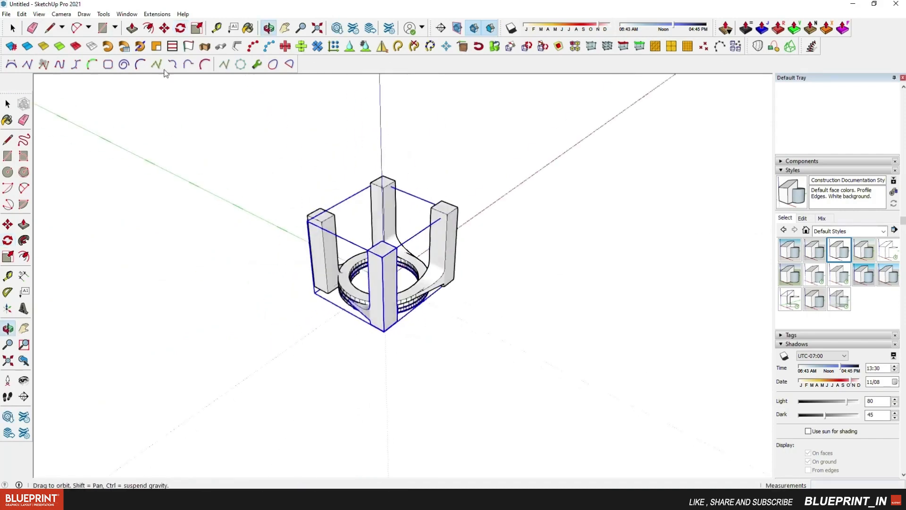
{"action": "scroll", "coordinate": [288, 274], "scroll_direction": "up", "scroll_amount": 3}
{"action": "middle_click_drag", "start_coordinate": [288, 264], "coordinate": [631, 195]}
{"action": "scroll", "coordinate": [320, 308], "scroll_direction": "up", "scroll_amount": 5}
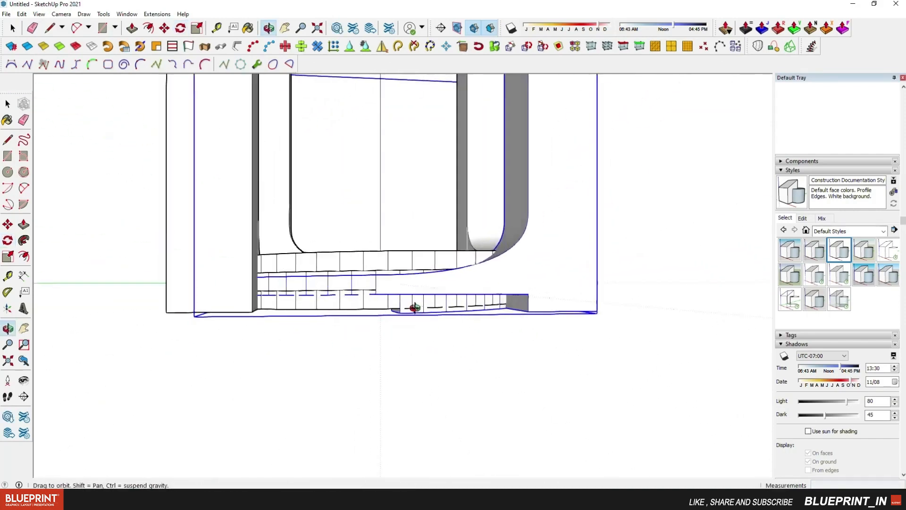
{"action": "key", "text": "q"}
{"action": "scroll", "coordinate": [390, 282], "scroll_direction": "up", "scroll_amount": 2}
{"action": "left_click", "coordinate": [412, 211]}
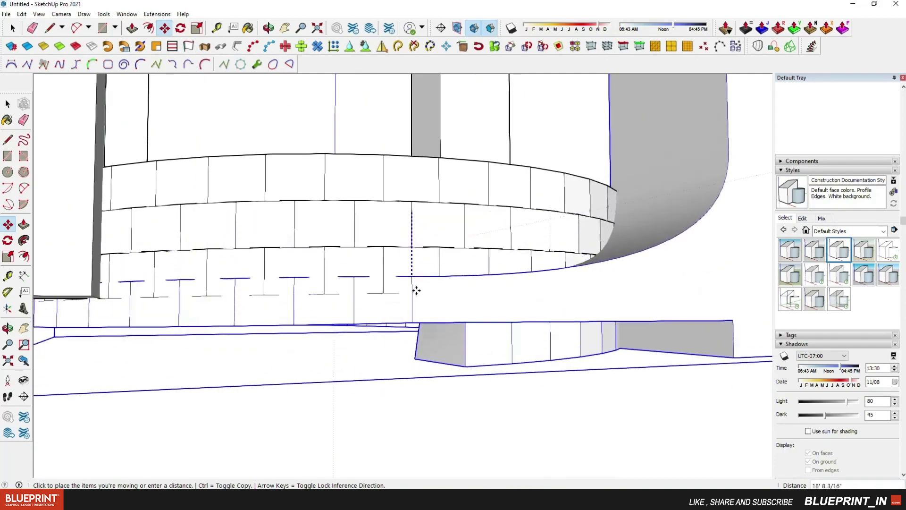
{"action": "key", "text": "Escape"}
Step: Move the fourth component down about 10' 3" so its ring sits directly beneath the third, and clear the selection
{"action": "scroll", "coordinate": [287, 289], "scroll_direction": "down", "scroll_amount": 3}
{"action": "middle_click_drag", "start_coordinate": [287, 289], "coordinate": [424, 264]}
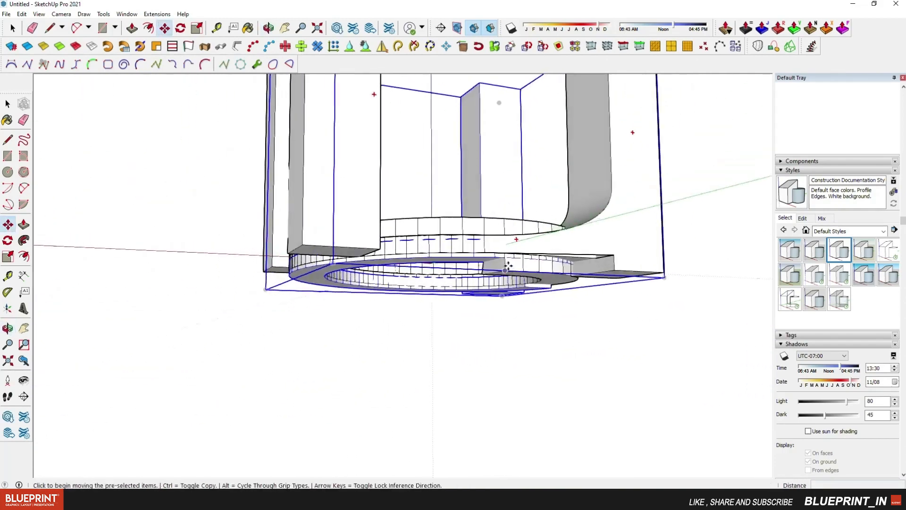
{"action": "scroll", "coordinate": [481, 264], "scroll_direction": "up", "scroll_amount": 3}
{"action": "left_click", "coordinate": [451, 213]}
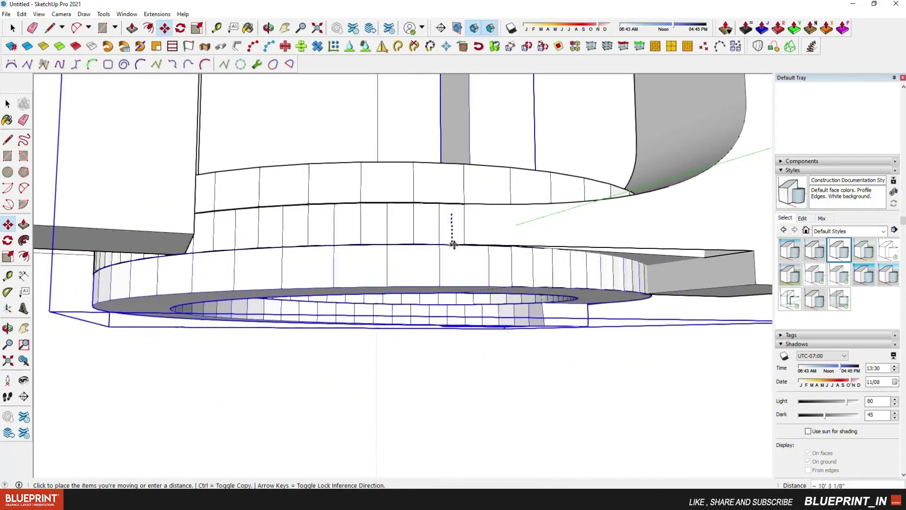
{"action": "left_click", "coordinate": [453, 245]}
{"action": "scroll", "coordinate": [454, 246], "scroll_direction": "down", "scroll_amount": 3}
{"action": "middle_click_drag", "start_coordinate": [469, 249], "coordinate": [231, 138]}
{"action": "left_click", "coordinate": [14, 28]}
{"action": "left_click", "coordinate": [242, 282]}
{"action": "scroll", "coordinate": [242, 282], "scroll_direction": "down", "scroll_amount": 3}
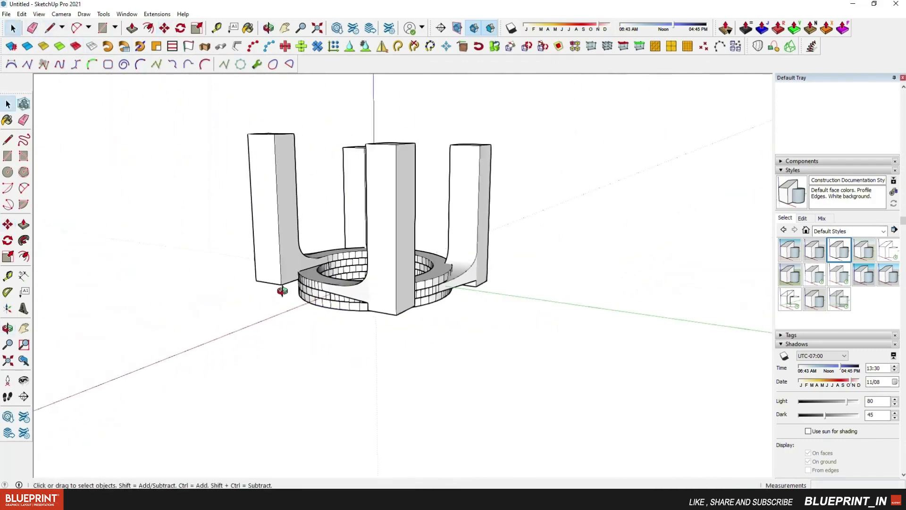
Step: Inside a component's tower group, extend the tower's bottom face down about 25' 4 1/8" with Push/Pull, and leave the group
{"action": "middle_click_drag", "start_coordinate": [281, 289], "coordinate": [393, 264]}
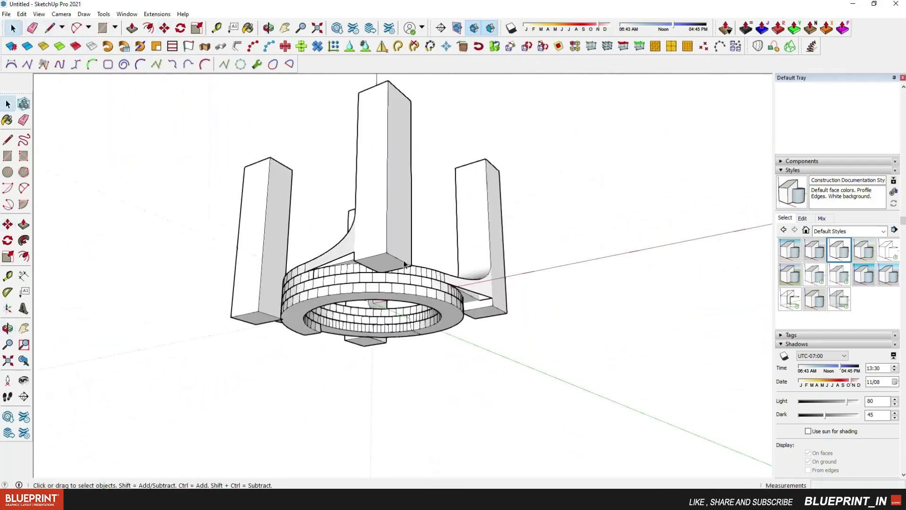
{"action": "double_click", "coordinate": [391, 281]}
{"action": "scroll", "coordinate": [391, 280], "scroll_direction": "up", "scroll_amount": 3}
{"action": "double_click", "coordinate": [380, 227]}
{"action": "left_click", "coordinate": [380, 227]}
{"action": "scroll", "coordinate": [380, 229], "scroll_direction": "down", "scroll_amount": 2}
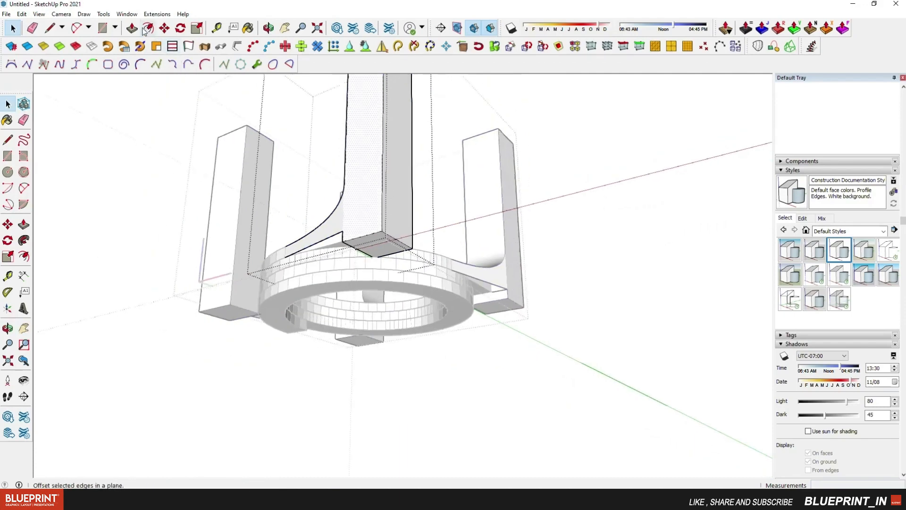
{"action": "left_click", "coordinate": [379, 253]}
{"action": "left_click", "coordinate": [449, 296]}
{"action": "scroll", "coordinate": [367, 305], "scroll_direction": "down", "scroll_amount": 3}
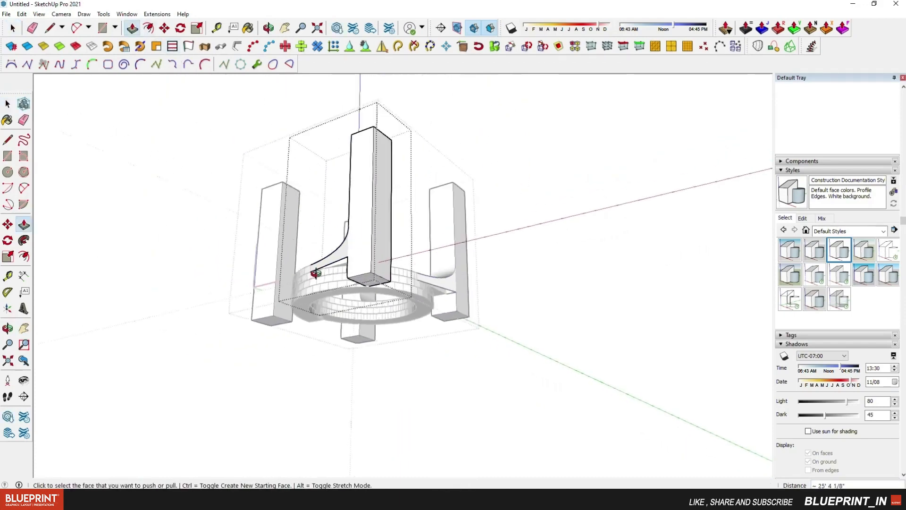
{"action": "middle_click_drag", "start_coordinate": [314, 271], "coordinate": [402, 290]}
{"action": "scroll", "coordinate": [401, 290], "scroll_direction": "up", "scroll_amount": 3}
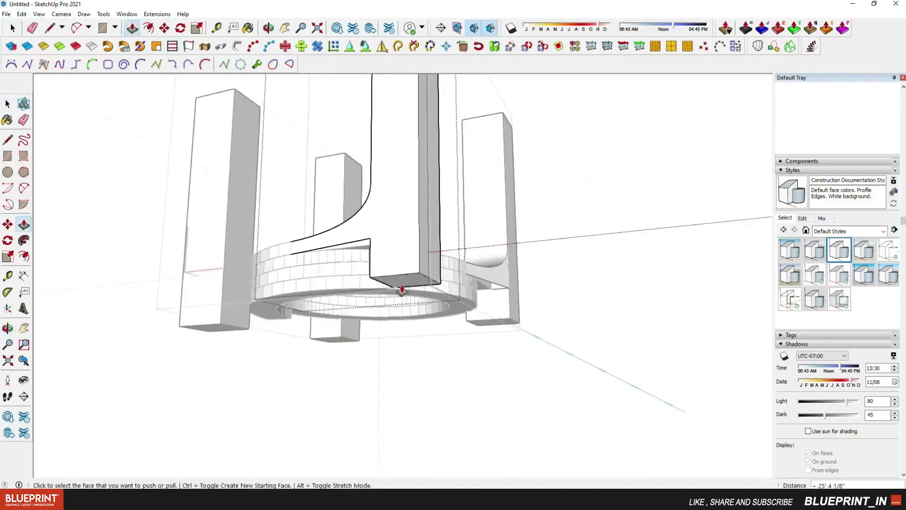
{"action": "left_click", "coordinate": [288, 323]}
{"action": "middle_click_drag", "start_coordinate": [288, 323], "coordinate": [370, 330]}
{"action": "key", "text": "space"}
{"action": "left_click", "coordinate": [83, 197]}
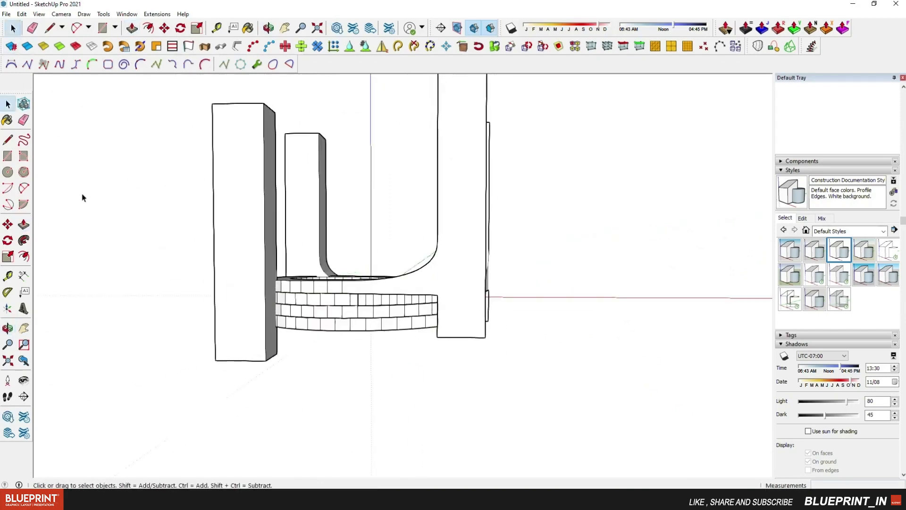
Step: Inside a component's tower group, extend the tower's top face up about 180' 6 11/16" with Push/Pull, and leave the group
{"action": "scroll", "coordinate": [92, 218], "scroll_direction": "down", "scroll_amount": 3}
{"action": "middle_click_drag", "start_coordinate": [93, 223], "coordinate": [419, 346]}
{"action": "scroll", "coordinate": [422, 345], "scroll_direction": "up", "scroll_amount": 3}
{"action": "double_click", "coordinate": [259, 338]}
{"action": "scroll", "coordinate": [404, 297], "scroll_direction": "down", "scroll_amount": 2}
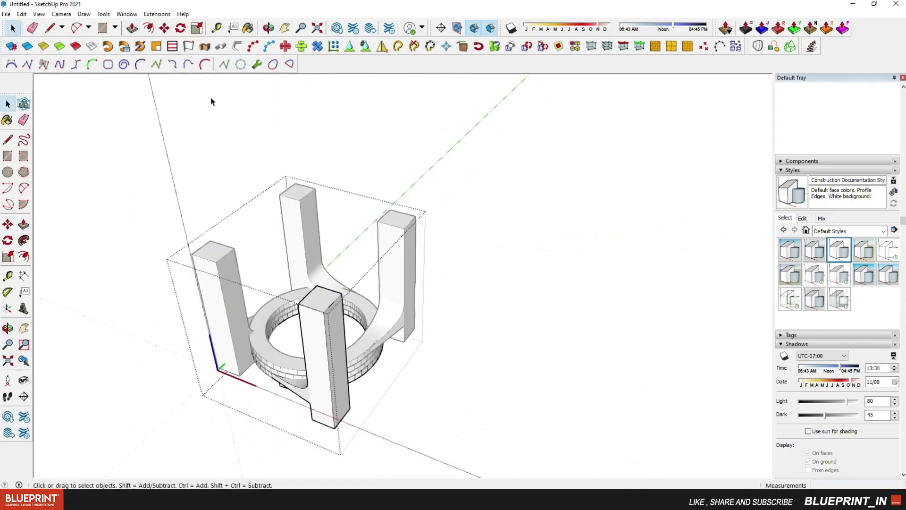
{"action": "double_click", "coordinate": [319, 300]}
{"action": "left_click", "coordinate": [320, 298]}
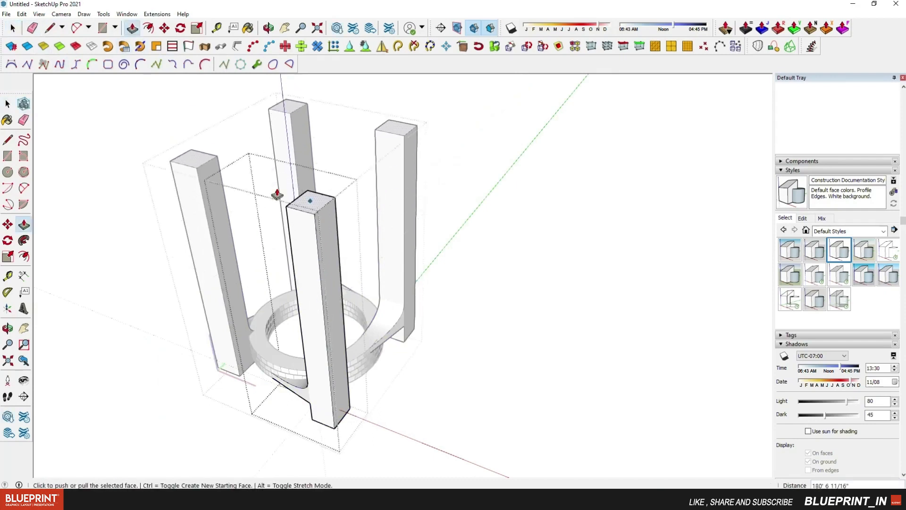
{"action": "double_click", "coordinate": [87, 186]}
Step: Select all components, scale them along the blue axis to 0.55 from the top, and clear the selection
{"action": "scroll", "coordinate": [194, 232], "scroll_direction": "down", "scroll_amount": 4}
{"action": "middle_click_drag", "start_coordinate": [194, 232], "coordinate": [109, 137]}
{"action": "scroll", "coordinate": [285, 303], "scroll_direction": "up", "scroll_amount": 3}
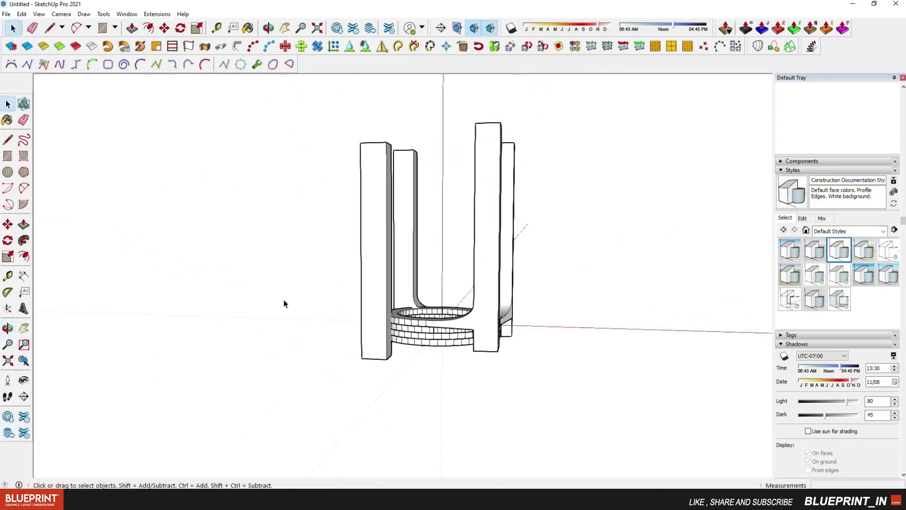
{"action": "middle_click_drag", "start_coordinate": [285, 303], "coordinate": [445, 311]}
{"action": "scroll", "coordinate": [445, 311], "scroll_direction": "up", "scroll_amount": 2}
{"action": "left_click", "coordinate": [444, 312]}
{"action": "scroll", "coordinate": [445, 325], "scroll_direction": "down", "scroll_amount": 4}
{"action": "middle_click_drag", "start_coordinate": [449, 344], "coordinate": [547, 390]}
{"action": "left_click_drag", "start_coordinate": [568, 398], "coordinate": [296, 132]}
{"action": "middle_click_drag", "start_coordinate": [297, 137], "coordinate": [329, 228]}
{"action": "scroll", "coordinate": [330, 229], "scroll_direction": "down", "scroll_amount": 2}
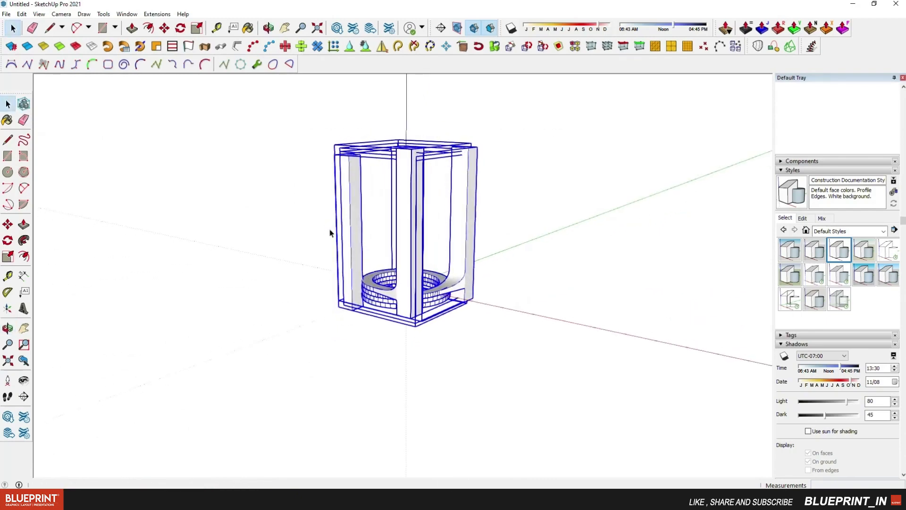
{"action": "key", "text": "s"}
{"action": "scroll", "coordinate": [409, 143], "scroll_direction": "up", "scroll_amount": 2}
{"action": "left_click", "coordinate": [405, 141]}
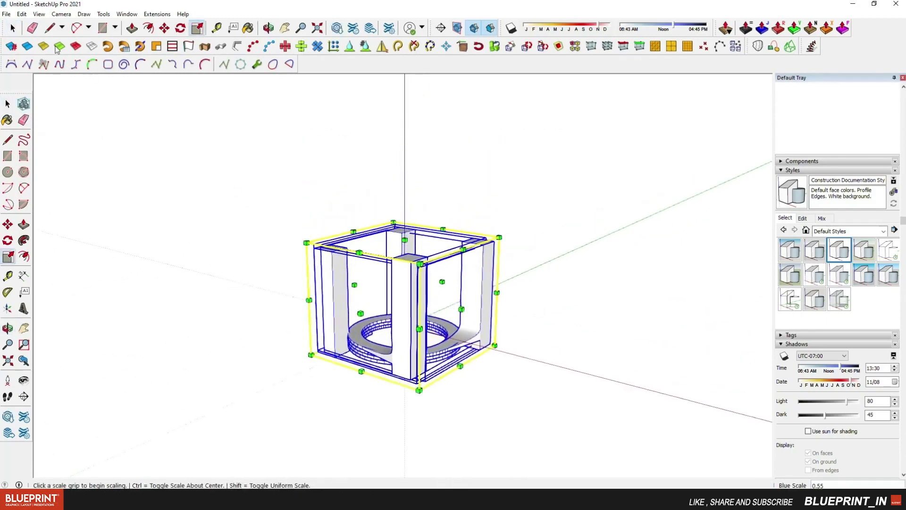
{"action": "left_click", "coordinate": [13, 28]}
{"action": "left_click", "coordinate": [146, 210]}
Step: Inside a component's tower group, raise the tower's top face about 176' with Push/Pull and lower it about 155'
{"action": "middle_click_drag", "start_coordinate": [145, 211], "coordinate": [148, 66]}
{"action": "double_click", "coordinate": [354, 297]}
{"action": "double_click", "coordinate": [354, 297]}
{"action": "left_click", "coordinate": [390, 285]}
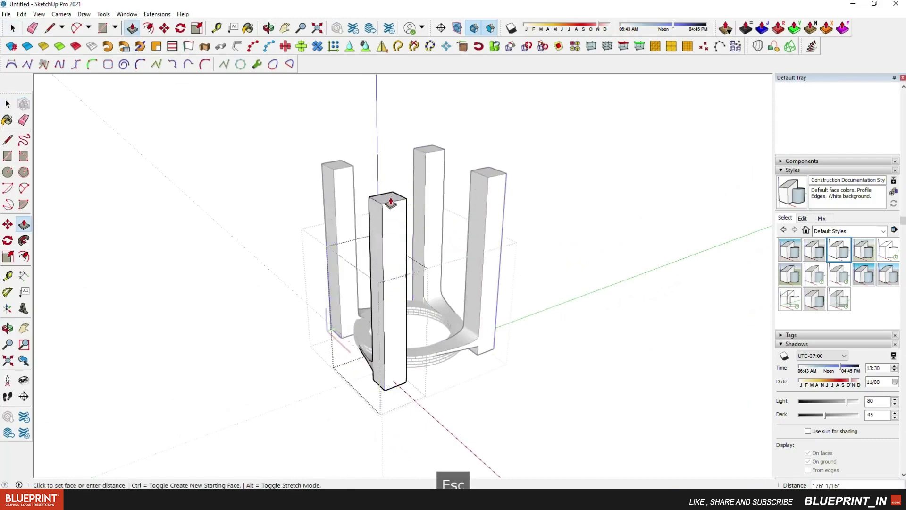
{"action": "scroll", "coordinate": [338, 216], "scroll_direction": "up", "scroll_amount": 3}
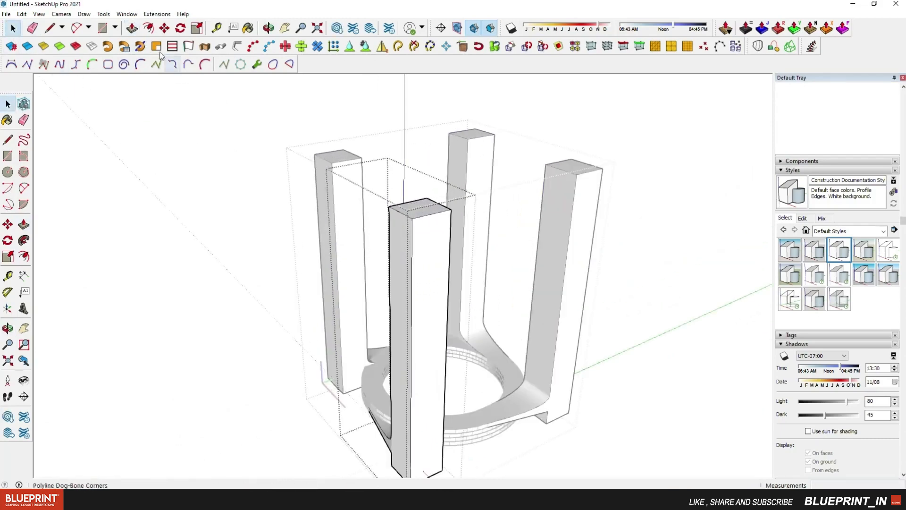
{"action": "left_click", "coordinate": [425, 206]}
{"action": "middle_click_drag", "start_coordinate": [427, 324], "coordinate": [468, 287]}
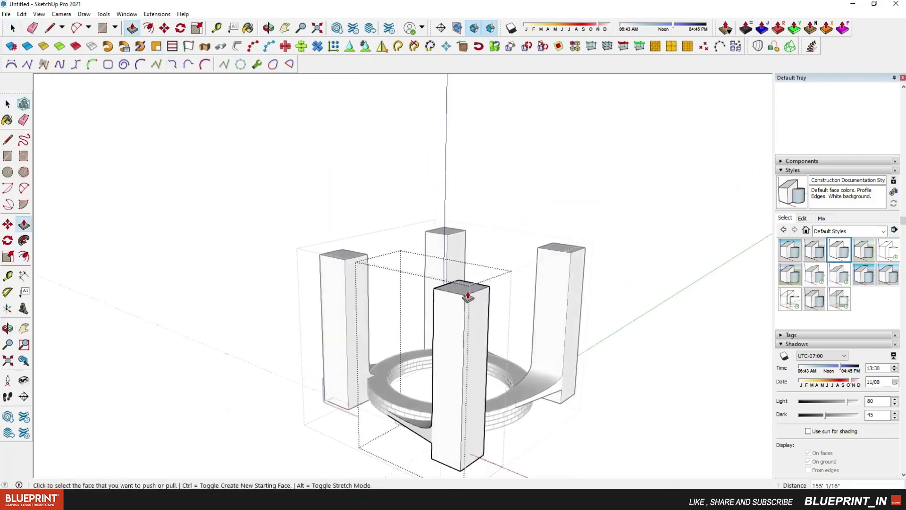
Step: Stack two new-face Push/Pull sections on the tower's top, a short one about 43' 11 13/16" high and a taller one above it
{"action": "left_click", "coordinate": [463, 255]}
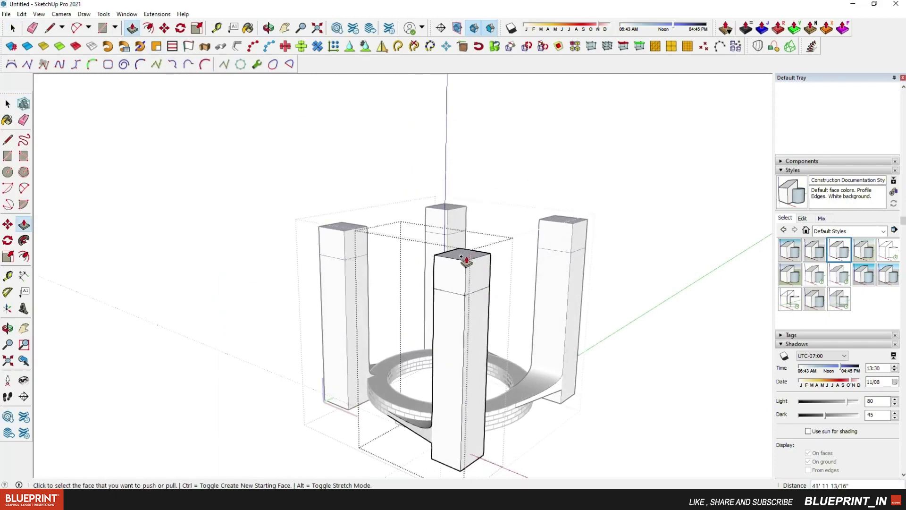
{"action": "left_click", "coordinate": [461, 256]}
{"action": "left_click", "coordinate": [465, 134]}
{"action": "key", "text": "space"}
Step: Delete the side faces and vertical edges of the tower's short middle section, leaving an open gap between the lower and upper blocks
{"action": "scroll", "coordinate": [466, 222], "scroll_direction": "up", "scroll_amount": 4}
{"action": "left_click", "coordinate": [459, 292]}
{"action": "middle_click_drag", "start_coordinate": [461, 292], "coordinate": [637, 320]}
{"action": "left_click", "coordinate": [621, 256], "text": "shift"}
{"action": "key", "text": "Delete"}
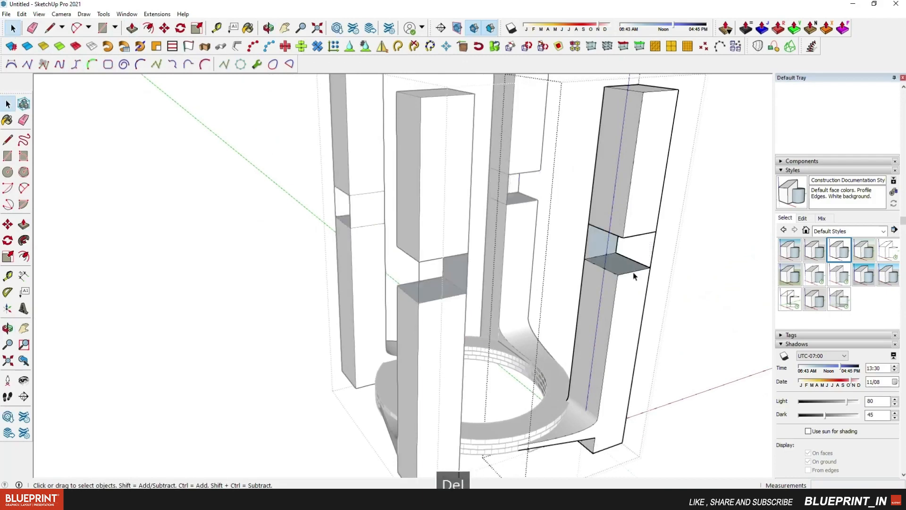
{"action": "scroll", "coordinate": [581, 277], "scroll_direction": "up", "scroll_amount": 5}
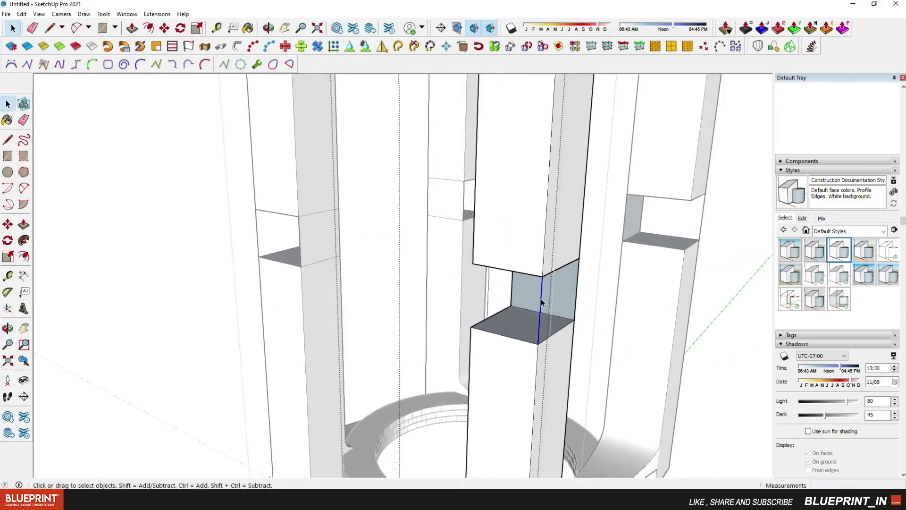
{"action": "key", "text": "Delete"}
{"action": "scroll", "coordinate": [307, 289], "scroll_direction": "down", "scroll_amount": 3}
{"action": "scroll", "coordinate": [312, 278], "scroll_direction": "up", "scroll_amount": 4}
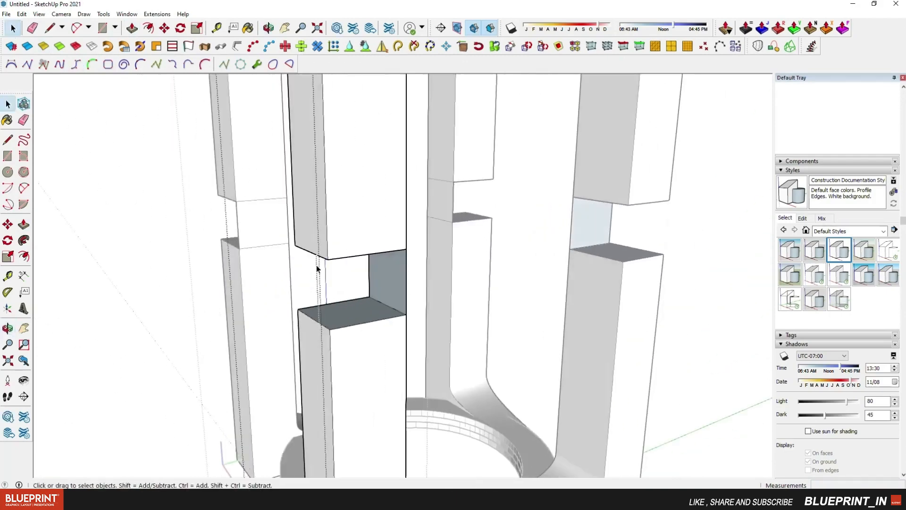
{"action": "left_click", "coordinate": [369, 274]}
{"action": "left_click", "coordinate": [407, 283]}
{"action": "middle_click_drag", "start_coordinate": [330, 302], "coordinate": [396, 359]}
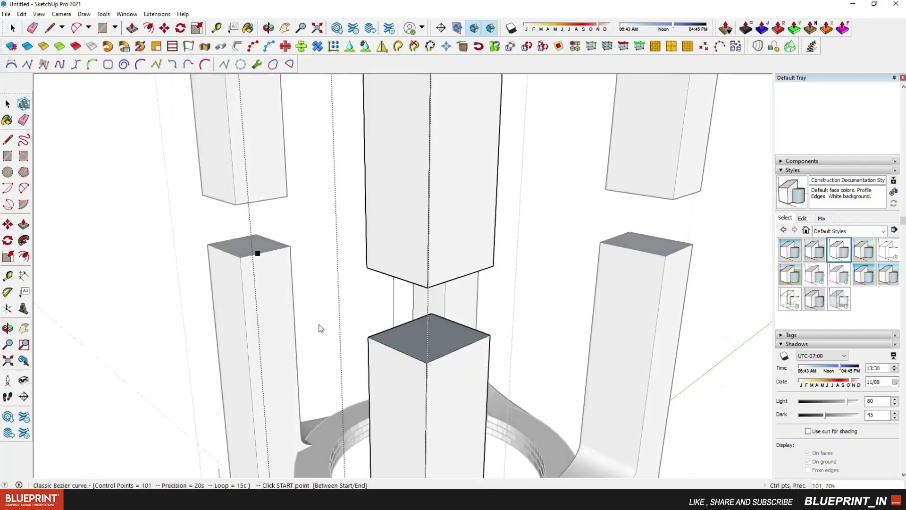
{"action": "scroll", "coordinate": [340, 344], "scroll_direction": "up", "scroll_amount": 2}
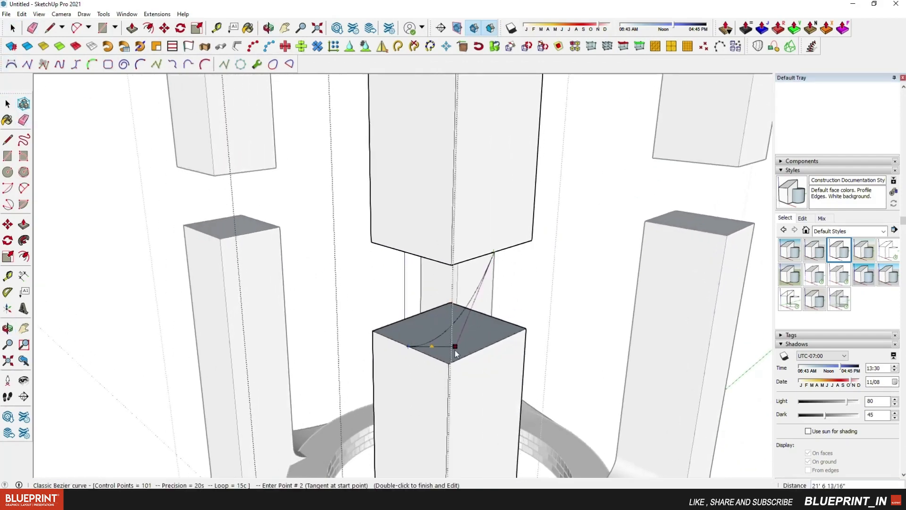
{"action": "middle_click_drag", "start_coordinate": [448, 364], "coordinate": [523, 388]}
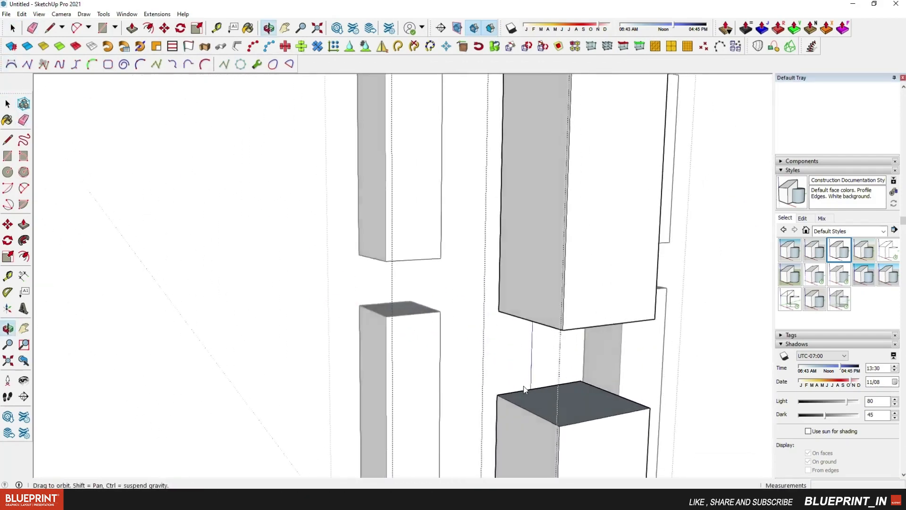
{"action": "key", "text": "Escape"}
{"action": "key", "text": "Escape"}
{"action": "scroll", "coordinate": [435, 346], "scroll_direction": "down", "scroll_amount": 2}
{"action": "middle_click_drag", "start_coordinate": [435, 349], "coordinate": [601, 370]}
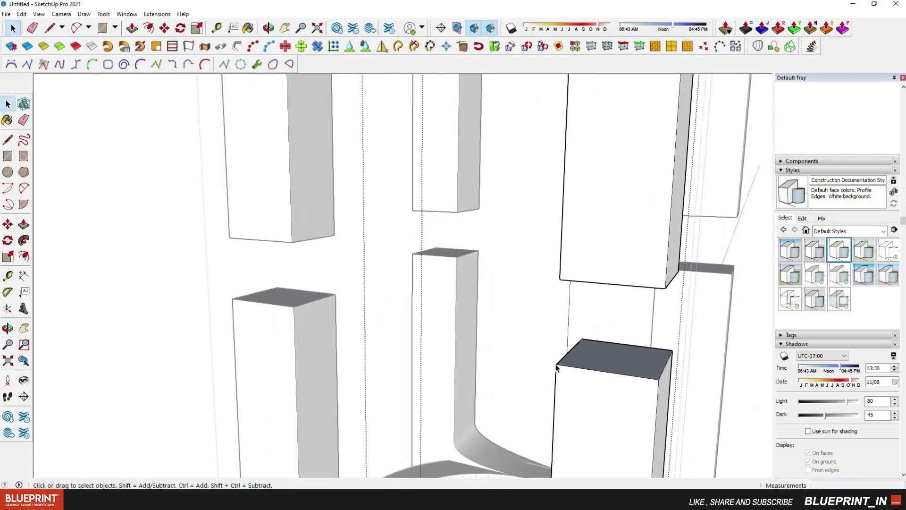
Step: Draw two Classic Bezier curves across the tower's gap, each sweeping from a lower block's corner to the adjacent upper block's corner
{"action": "left_click", "coordinate": [12, 64]}
{"action": "middle_click_drag", "start_coordinate": [465, 342], "coordinate": [656, 419]}
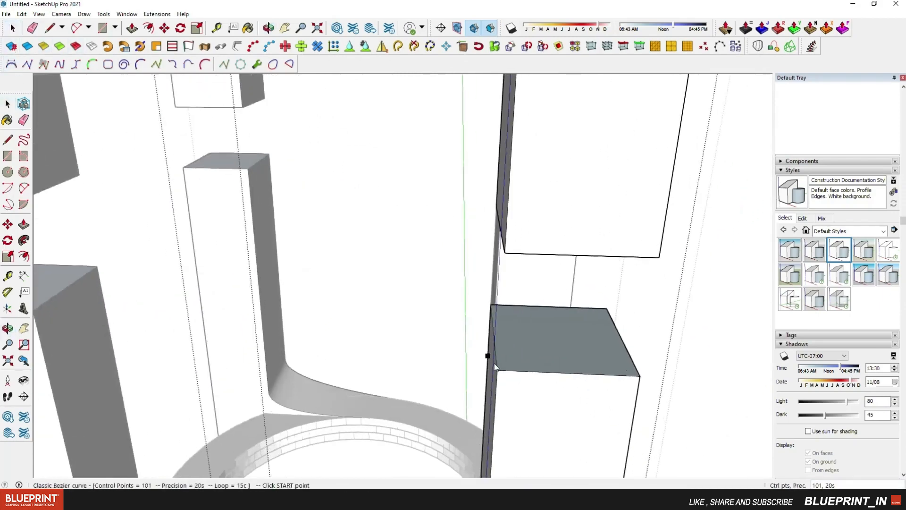
{"action": "double_click", "coordinate": [640, 378]}
{"action": "scroll", "coordinate": [546, 317], "scroll_direction": "down", "scroll_amount": 3}
{"action": "middle_click_drag", "start_coordinate": [546, 317], "coordinate": [609, 299]}
{"action": "scroll", "coordinate": [609, 299], "scroll_direction": "up", "scroll_amount": 4}
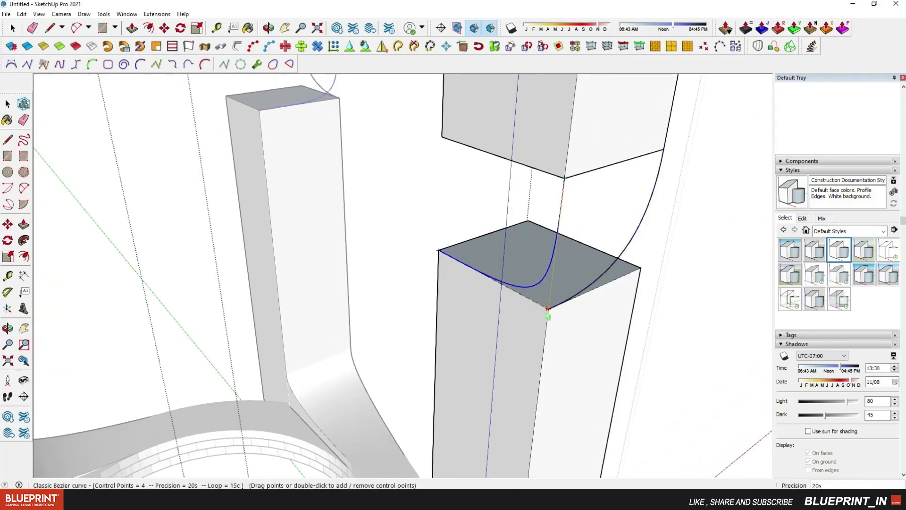
{"action": "left_click", "coordinate": [495, 309]}
{"action": "middle_click_drag", "start_coordinate": [496, 309], "coordinate": [396, 231]}
{"action": "key", "text": "Escape"}
Step: Draw two more Bezier curves across one tower's gap from outside its component, undoing and redrawing the last one
{"action": "scroll", "coordinate": [433, 271], "scroll_direction": "down", "scroll_amount": 3}
{"action": "scroll", "coordinate": [454, 307], "scroll_direction": "down", "scroll_amount": 4}
{"action": "scroll", "coordinate": [396, 231], "scroll_direction": "up", "scroll_amount": 6}
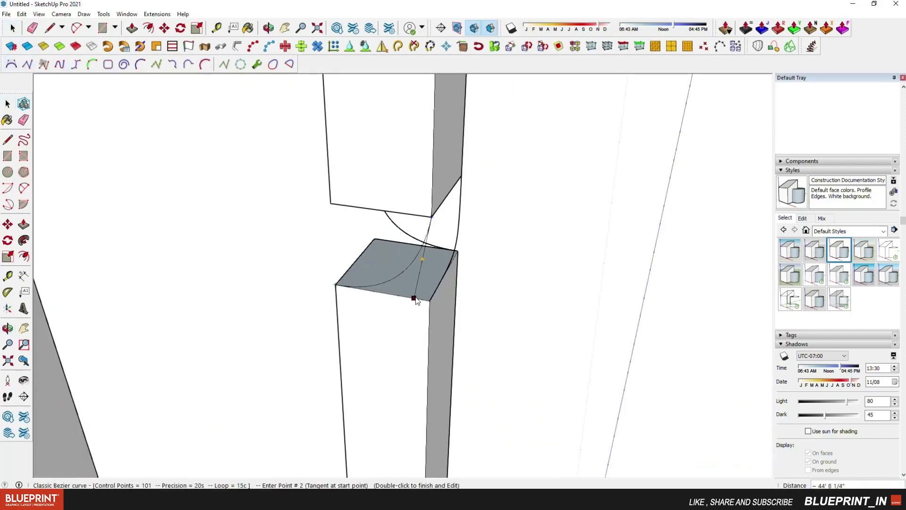
{"action": "middle_click_drag", "start_coordinate": [429, 305], "coordinate": [694, 273]}
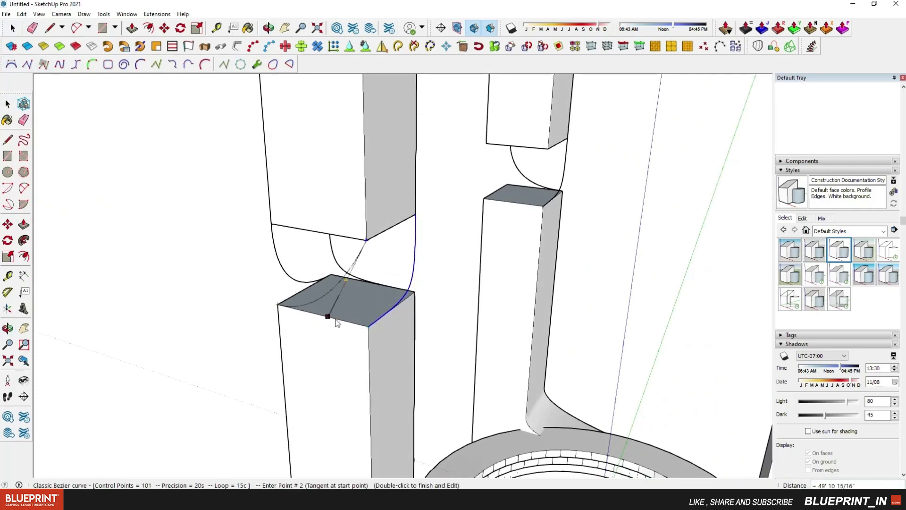
{"action": "double_click", "coordinate": [368, 327]}
{"action": "double_click", "coordinate": [369, 328]}
{"action": "middle_click_drag", "start_coordinate": [370, 328], "coordinate": [315, 279]}
{"action": "key", "text": "Escape"}
{"action": "key", "text": "ctrl+z"}
{"action": "mouse_move", "coordinate": [356, 305]}
{"action": "middle_mouse_down"}
{"action": "mouse_move", "coordinate": [338, 304]}
{"action": "mouse_move", "coordinate": [345, 318]}
{"action": "middle_mouse_up"}
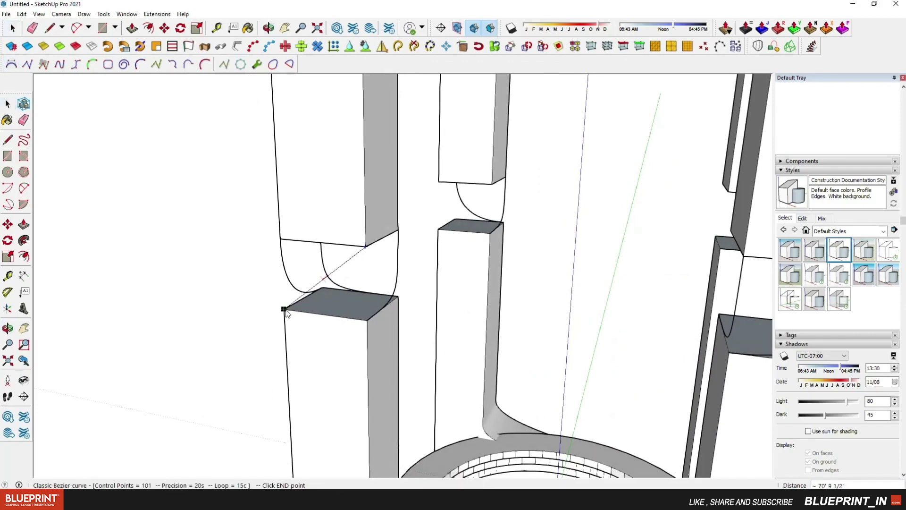
{"action": "scroll", "coordinate": [367, 322], "scroll_direction": "up", "scroll_amount": 3}
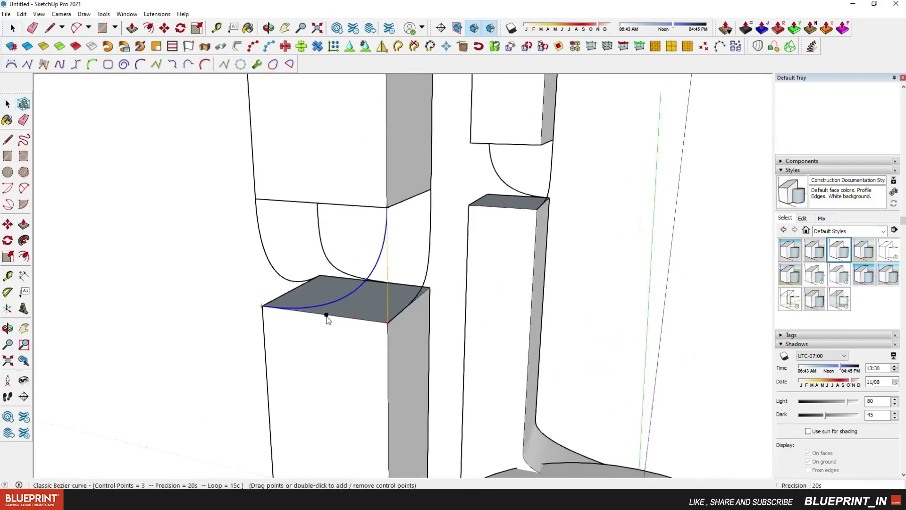
{"action": "middle_click_drag", "start_coordinate": [304, 283], "coordinate": [373, 278]}
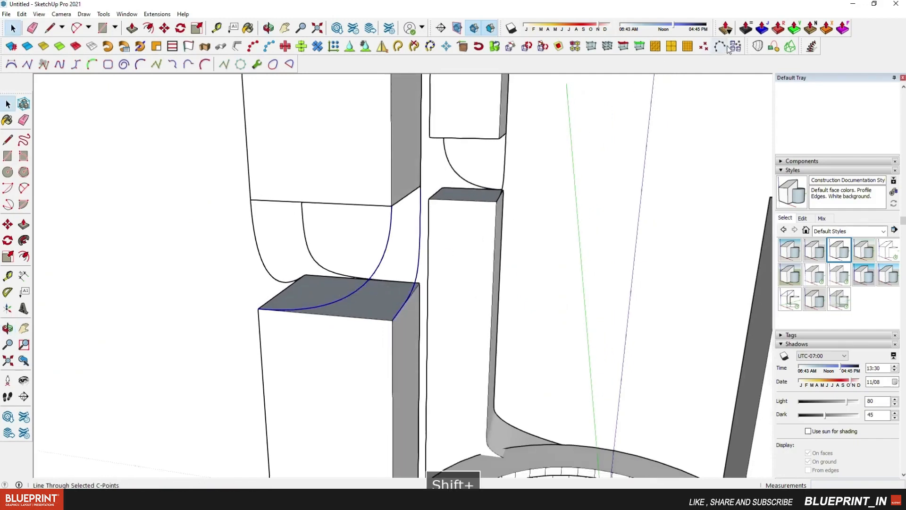
Step: Try to loft a surface between the two newest Bezier curves with Loft by Spline, and undo it
{"action": "left_click", "coordinate": [505, 172]}
{"action": "middle_click_drag", "start_coordinate": [349, 254], "coordinate": [507, 250]}
{"action": "key", "text": "space"}
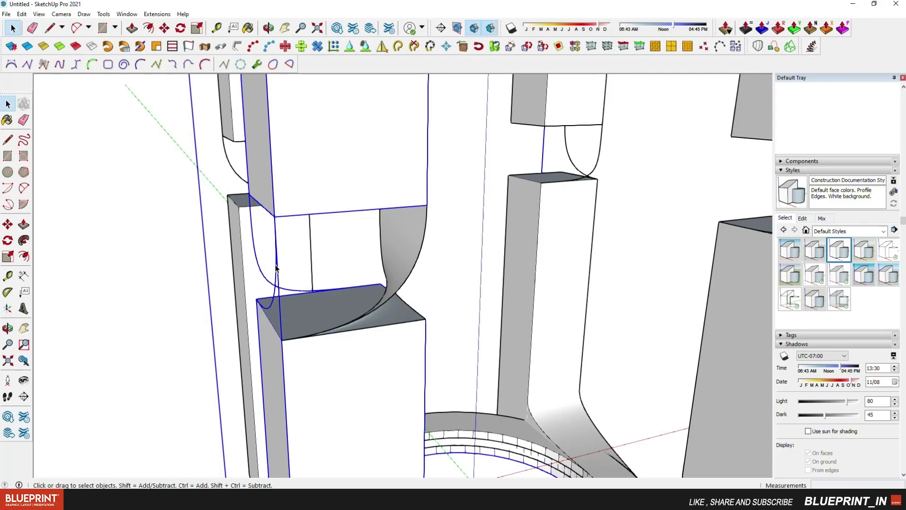
{"action": "middle_click_drag", "start_coordinate": [276, 268], "coordinate": [391, 294]}
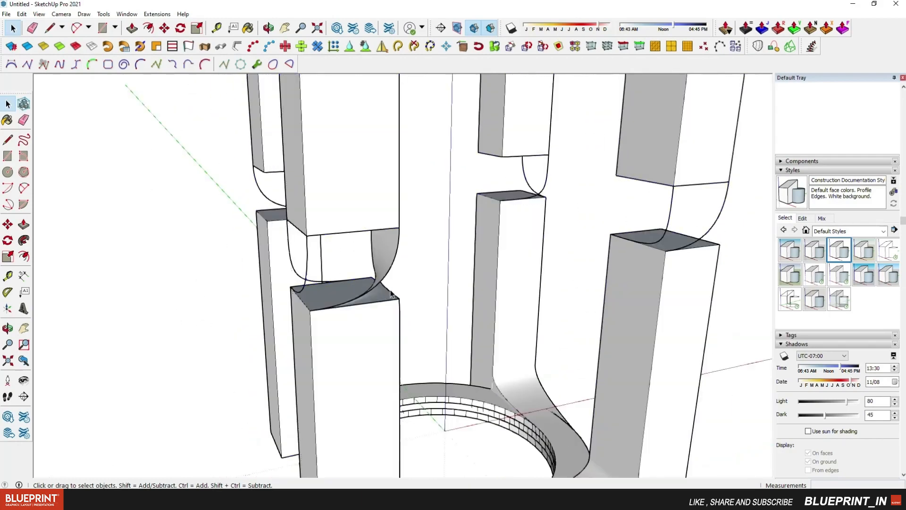
{"action": "middle_click_drag", "start_coordinate": [307, 269], "coordinate": [373, 277]}
{"action": "scroll", "coordinate": [382, 282], "scroll_direction": "down", "scroll_amount": 15}
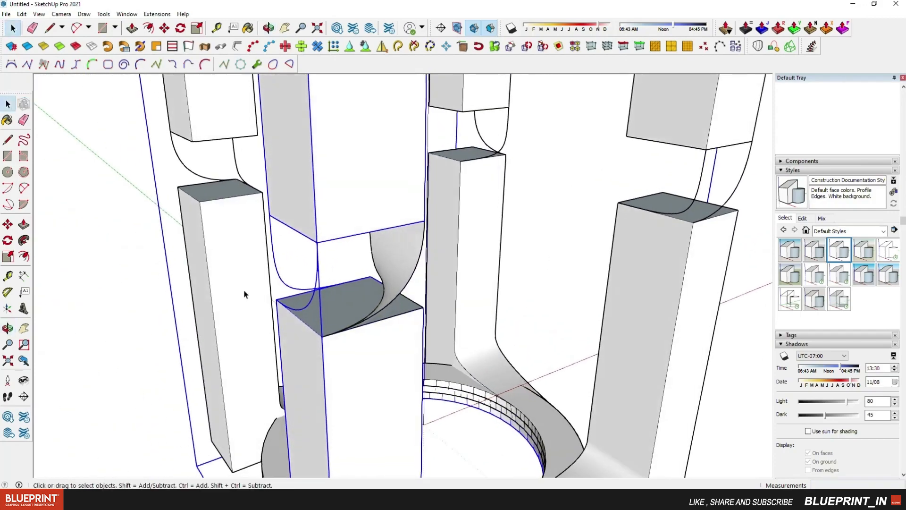
{"action": "middle_click_drag", "start_coordinate": [474, 262], "coordinate": [566, 274]}
{"action": "scroll", "coordinate": [381, 265], "scroll_direction": "up", "scroll_amount": 5}
{"action": "key", "text": "ctrl+z"}
{"action": "key", "text": "ctrl+z"}
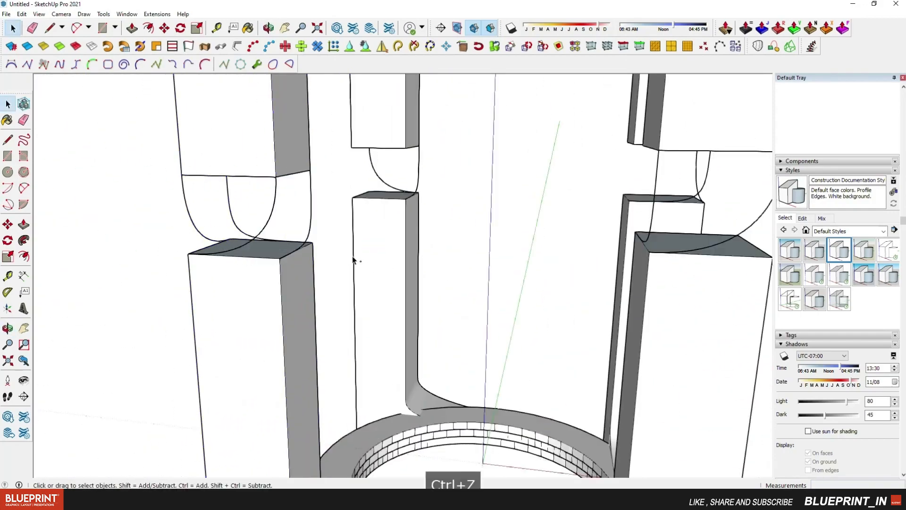
Step: Inside the tower group, draw the remaining two Bezier curves from the lower block's corners to the adjacent upper corners
{"action": "double_click", "coordinate": [253, 274]}
{"action": "left_click", "coordinate": [239, 272]}
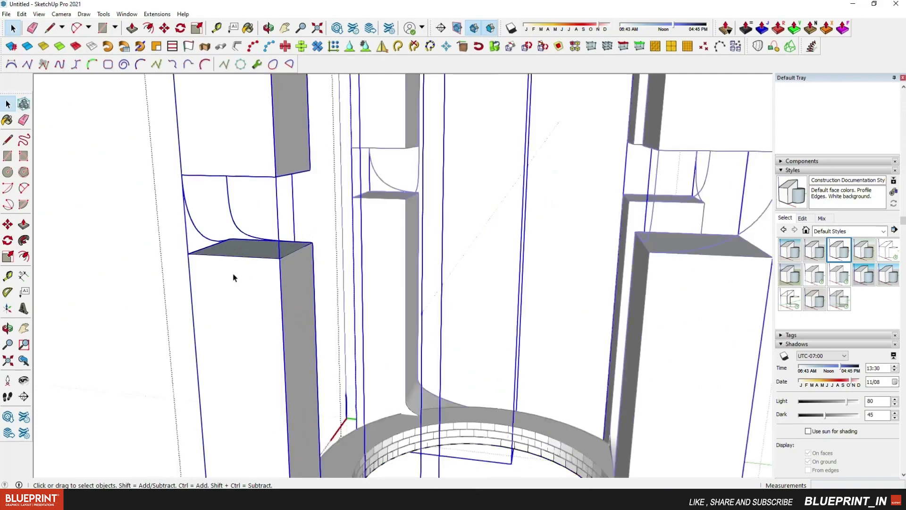
{"action": "triple_click", "coordinate": [234, 278]}
{"action": "scroll", "coordinate": [229, 240], "scroll_direction": "up", "scroll_amount": 3}
{"action": "scroll", "coordinate": [230, 243], "scroll_direction": "down", "scroll_amount": 8}
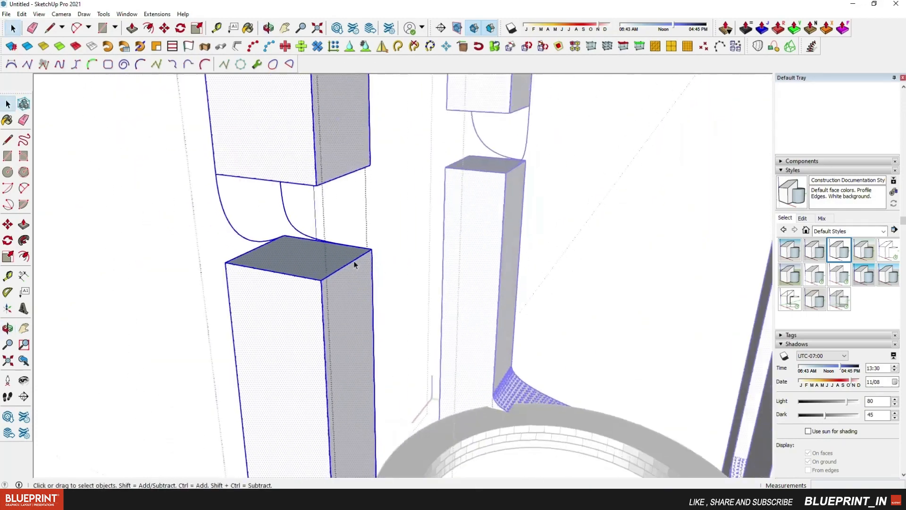
{"action": "scroll", "coordinate": [490, 197], "scroll_direction": "up", "scroll_amount": 5}
{"action": "middle_click_drag", "start_coordinate": [636, 218], "coordinate": [578, 231]}
{"action": "scroll", "coordinate": [579, 231], "scroll_direction": "down", "scroll_amount": 3}
{"action": "scroll", "coordinate": [269, 321], "scroll_direction": "up", "scroll_amount": 4}
{"action": "middle_click_drag", "start_coordinate": [288, 288], "coordinate": [286, 268]}
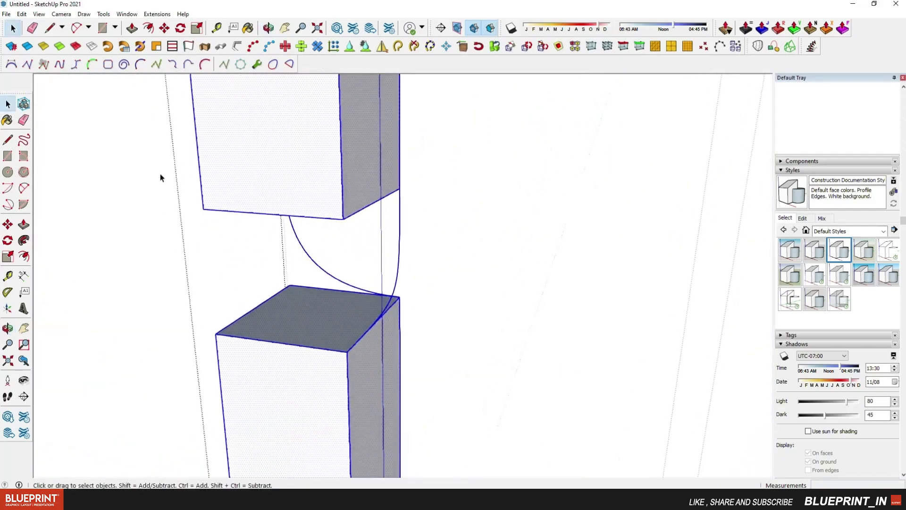
{"action": "double_click", "coordinate": [346, 353]}
{"action": "scroll", "coordinate": [279, 352], "scroll_direction": "down", "scroll_amount": 1}
{"action": "middle_click_drag", "start_coordinate": [279, 352], "coordinate": [633, 336]}
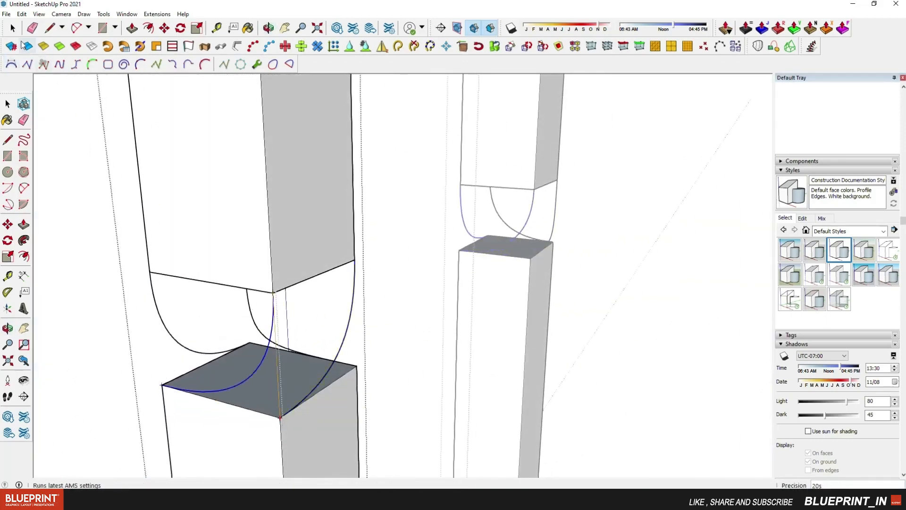
Step: Create Loft by Spline surfaces between the Bezier curves on two adjacent sides of the tower's gap
{"action": "left_click", "coordinate": [743, 47]}
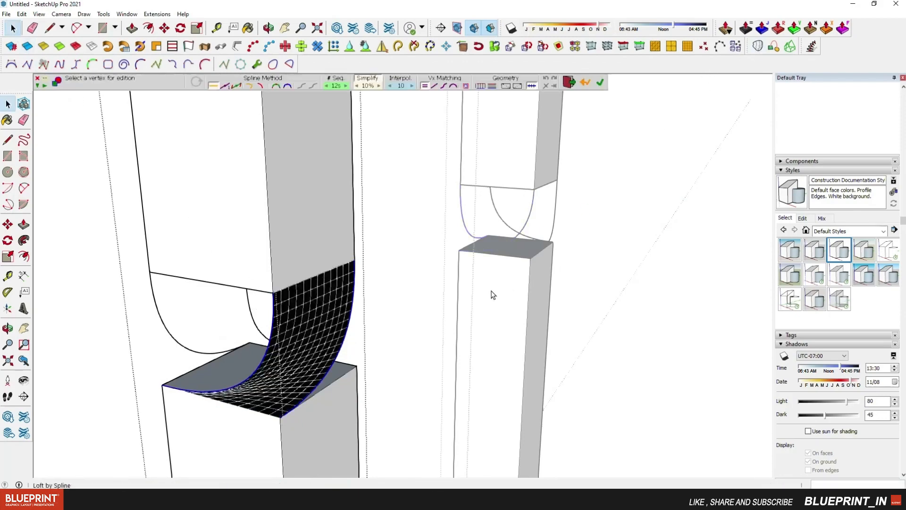
{"action": "left_click", "coordinate": [600, 84]}
{"action": "scroll", "coordinate": [330, 269], "scroll_direction": "down", "scroll_amount": 2}
{"action": "middle_click_drag", "start_coordinate": [312, 290], "coordinate": [568, 299]}
{"action": "scroll", "coordinate": [568, 299], "scroll_direction": "up", "scroll_amount": 2}
{"action": "key", "text": "space"}
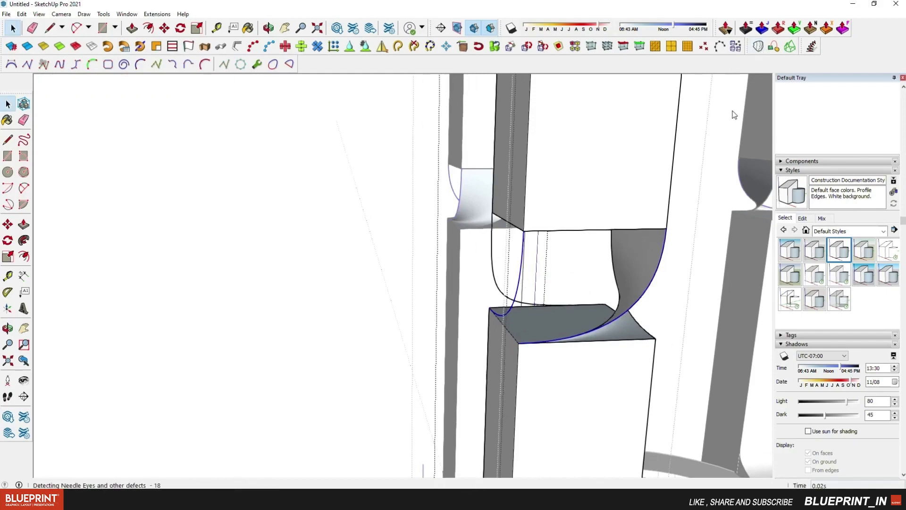
{"action": "left_click", "coordinate": [597, 86]}
Step: Create a Loft by Spline surface between the Bezier curves on the third side of the tower's gap
{"action": "scroll", "coordinate": [708, 283], "scroll_direction": "down", "scroll_amount": 3}
{"action": "middle_click_drag", "start_coordinate": [717, 293], "coordinate": [647, 302]}
{"action": "scroll", "coordinate": [627, 250], "scroll_direction": "up", "scroll_amount": 3}
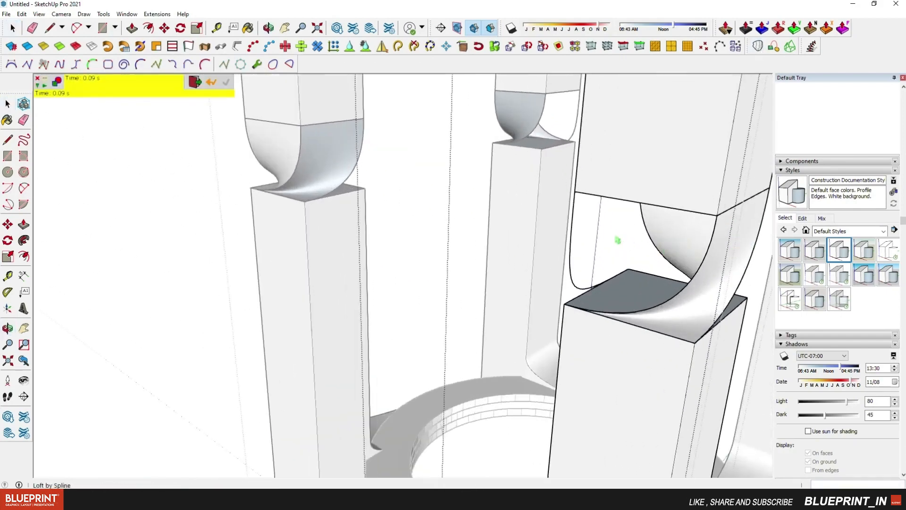
{"action": "left_click", "coordinate": [701, 264], "text": "shift"}
{"action": "scroll", "coordinate": [630, 276], "scroll_direction": "down", "scroll_amount": 2}
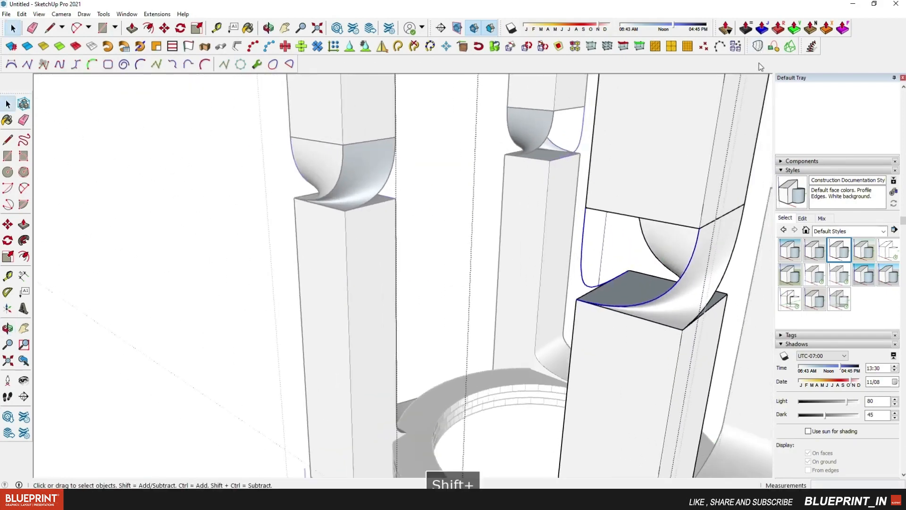
{"action": "left_click", "coordinate": [758, 47]}
{"action": "left_click", "coordinate": [601, 84]}
Step: Loft a spline surface between the Bezier curves on the gap's last open side and leave the tower group
{"action": "scroll", "coordinate": [519, 255], "scroll_direction": "down", "scroll_amount": 3}
{"action": "middle_click_drag", "start_coordinate": [472, 267], "coordinate": [574, 255]}
{"action": "scroll", "coordinate": [582, 125], "scroll_direction": "up", "scroll_amount": 3}
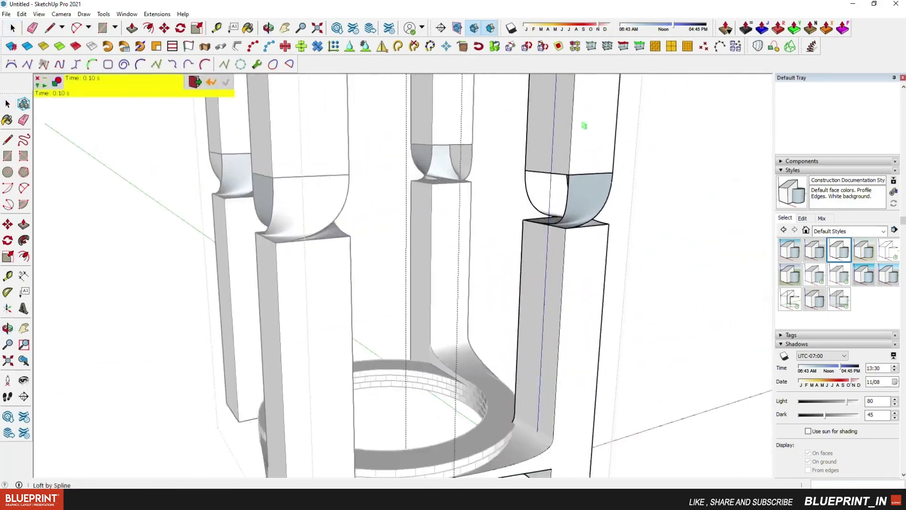
{"action": "middle_click_drag", "start_coordinate": [500, 204], "coordinate": [707, 267]}
{"action": "left_click", "coordinate": [757, 46]}
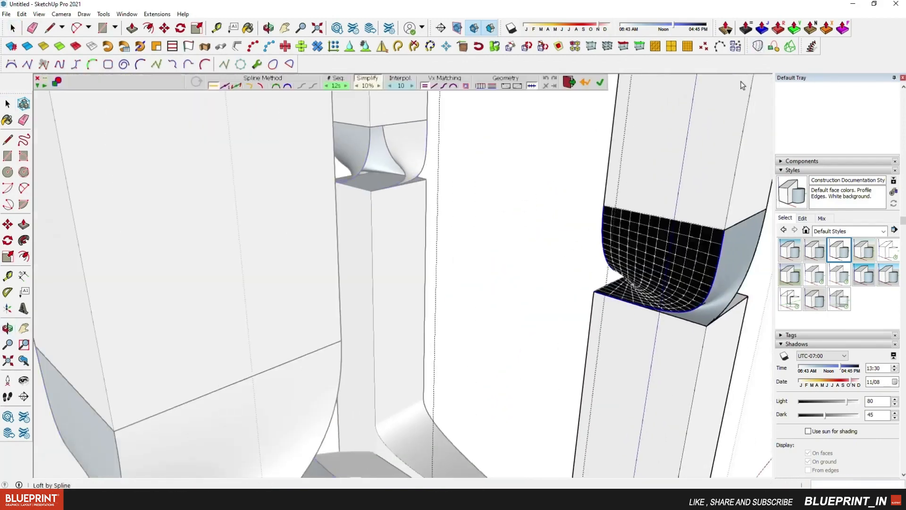
{"action": "left_click", "coordinate": [598, 84]}
{"action": "scroll", "coordinate": [481, 243], "scroll_direction": "down", "scroll_amount": 4}
{"action": "middle_click_drag", "start_coordinate": [481, 243], "coordinate": [118, 218]}
{"action": "scroll", "coordinate": [332, 243], "scroll_direction": "down", "scroll_amount": 3}
{"action": "scroll", "coordinate": [332, 242], "scroll_direction": "down", "scroll_amount": 2}
{"action": "left_click", "coordinate": [486, 245]}
{"action": "left_click", "coordinate": [486, 246]}
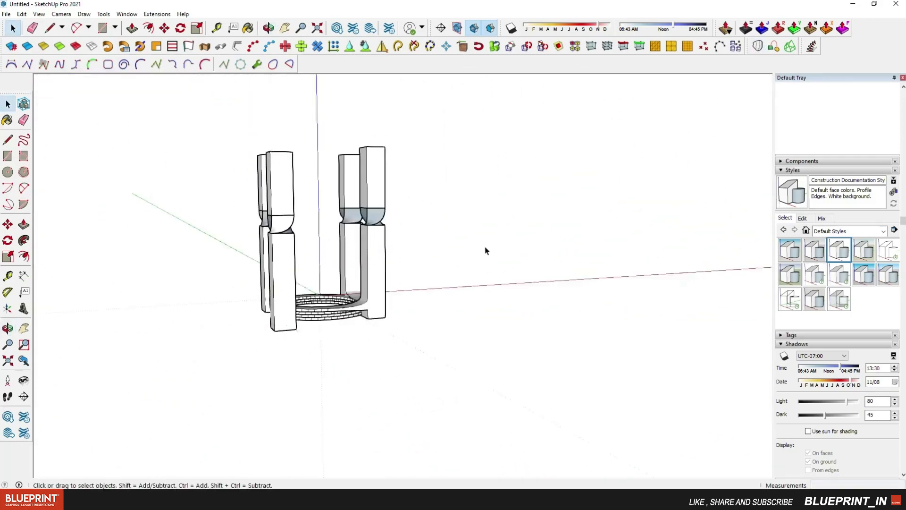
Step: Inside the tower component, select all the lofted transition surface groups and explode them
{"action": "middle_click_drag", "start_coordinate": [486, 247], "coordinate": [411, 230]}
{"action": "scroll", "coordinate": [397, 228], "scroll_direction": "up", "scroll_amount": 3}
{"action": "double_click", "coordinate": [310, 228]}
{"action": "double_click", "coordinate": [310, 228]}
{"action": "left_click", "coordinate": [310, 228]}
{"action": "scroll", "coordinate": [310, 228], "scroll_direction": "up", "scroll_amount": 2}
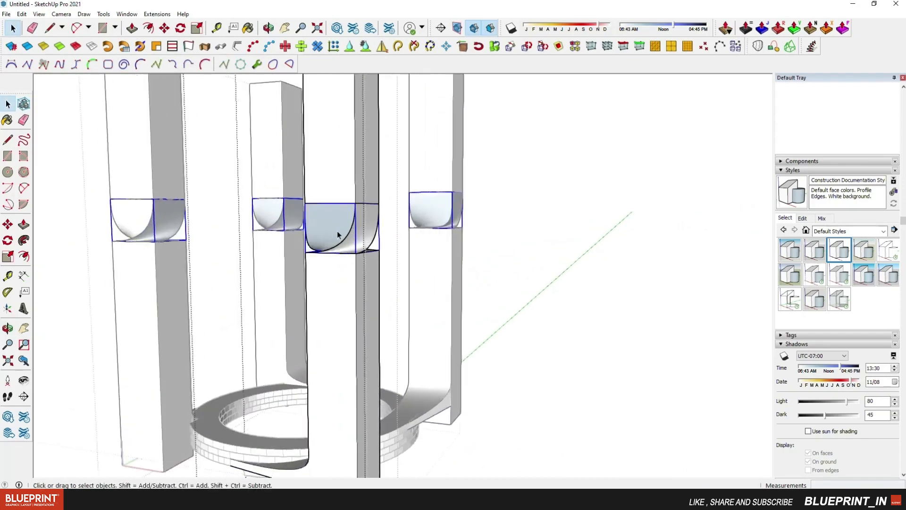
{"action": "middle_click_drag", "start_coordinate": [337, 231], "coordinate": [401, 227]}
{"action": "left_click_drag", "start_coordinate": [365, 184], "coordinate": [499, 285]}
{"action": "right_click", "coordinate": [420, 244]}
{"action": "left_click", "coordinate": [446, 295]}
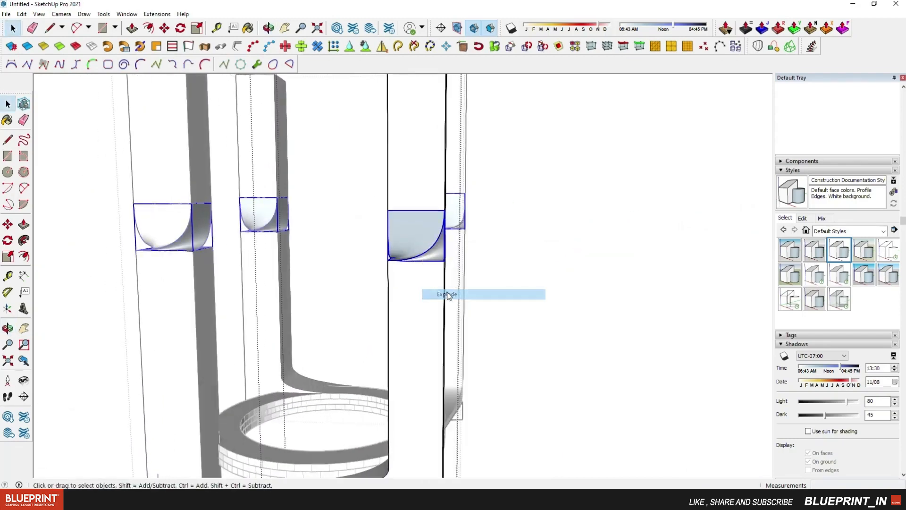
Step: Reverse the faces of the tower's lofted transition surfaces so their front sides point outward
{"action": "middle_click_drag", "start_coordinate": [437, 264], "coordinate": [292, 204]}
{"action": "scroll", "coordinate": [298, 207], "scroll_direction": "up", "scroll_amount": 3}
{"action": "left_click", "coordinate": [297, 213]}
{"action": "middle_click_drag", "start_coordinate": [330, 234], "coordinate": [307, 330]}
{"action": "left_click", "coordinate": [275, 289], "text": "shift"}
{"action": "scroll", "coordinate": [299, 344], "scroll_direction": "up", "scroll_amount": 3}
{"action": "scroll", "coordinate": [360, 191], "scroll_direction": "down", "scroll_amount": 5}
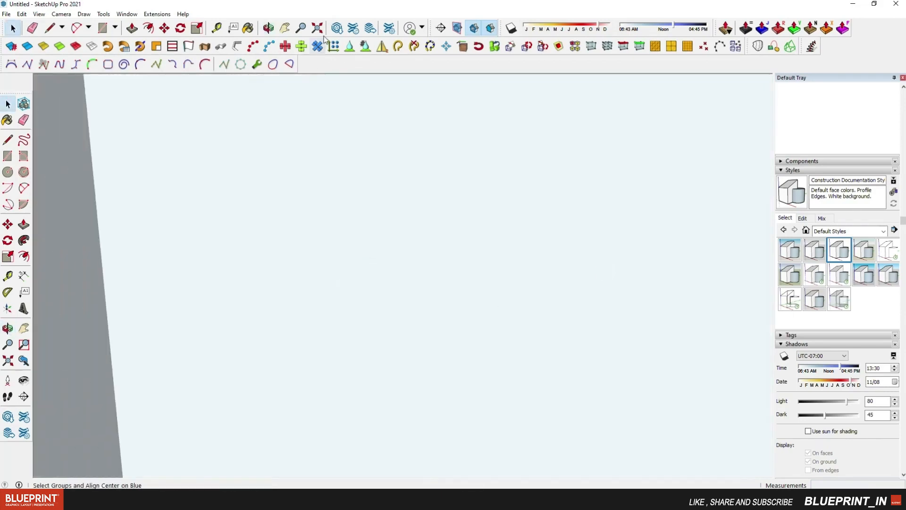
{"action": "middle_click_drag", "start_coordinate": [360, 191], "coordinate": [405, 198]}
{"action": "scroll", "coordinate": [405, 195], "scroll_direction": "up", "scroll_amount": 5}
{"action": "right_click", "coordinate": [406, 188]}
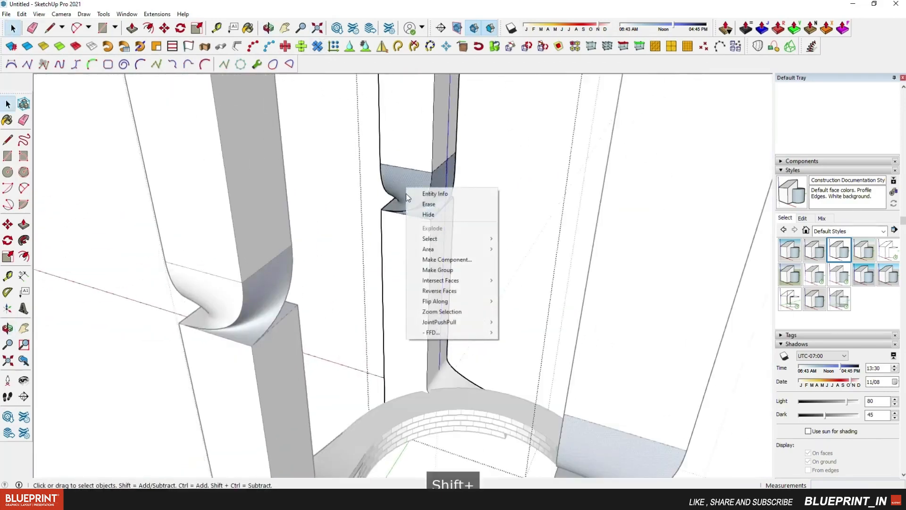
{"action": "left_click", "coordinate": [437, 290]}
Step: Scale the tower's transition surfaces upward along the blue axis by a factor of 2.00
{"action": "scroll", "coordinate": [404, 265], "scroll_direction": "down", "scroll_amount": 5}
{"action": "middle_click_drag", "start_coordinate": [405, 264], "coordinate": [712, 154]}
{"action": "scroll", "coordinate": [712, 153], "scroll_direction": "down", "scroll_amount": 1}
{"action": "scroll", "coordinate": [320, 217], "scroll_direction": "up", "scroll_amount": 2}
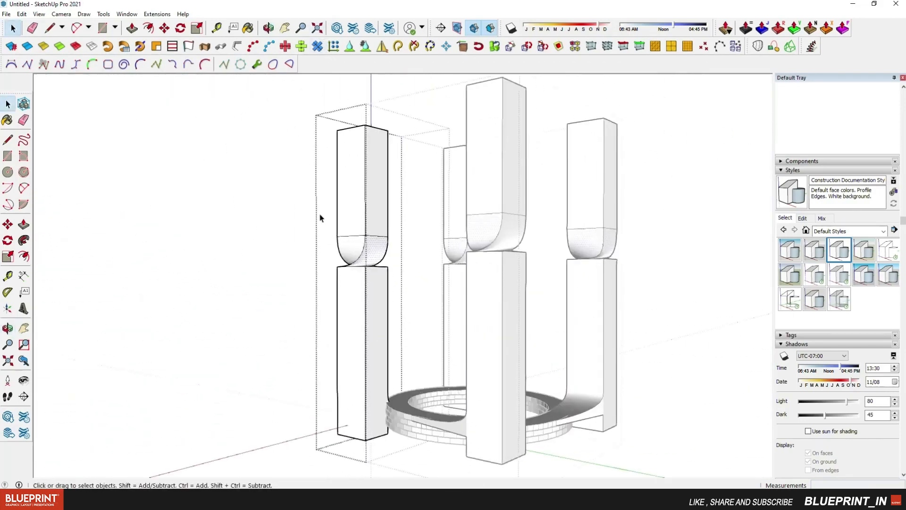
{"action": "middle_click_drag", "start_coordinate": [332, 230], "coordinate": [363, 239]}
{"action": "scroll", "coordinate": [363, 241], "scroll_direction": "up", "scroll_amount": 3}
{"action": "scroll", "coordinate": [367, 245], "scroll_direction": "down", "scroll_amount": 2}
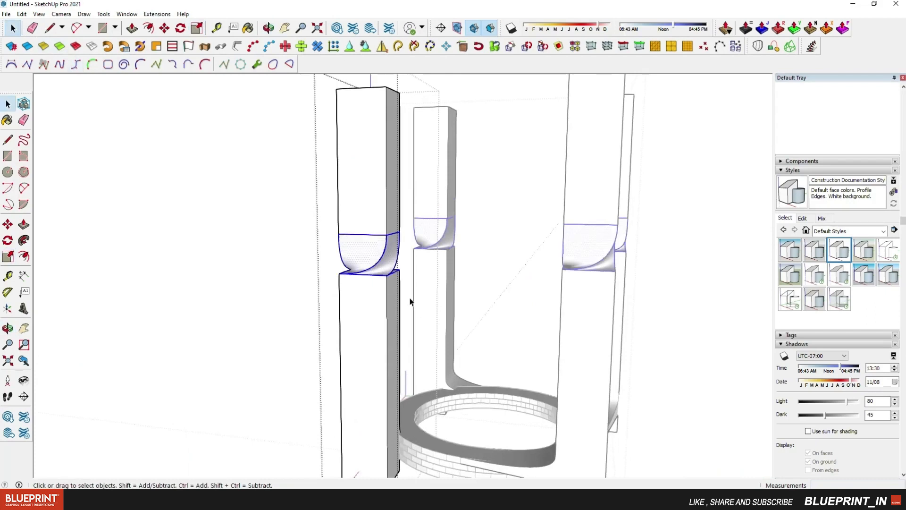
{"action": "scroll", "coordinate": [410, 301], "scroll_direction": "up", "scroll_amount": 1}
{"action": "key", "text": "s"}
{"action": "left_click", "coordinate": [366, 225]}
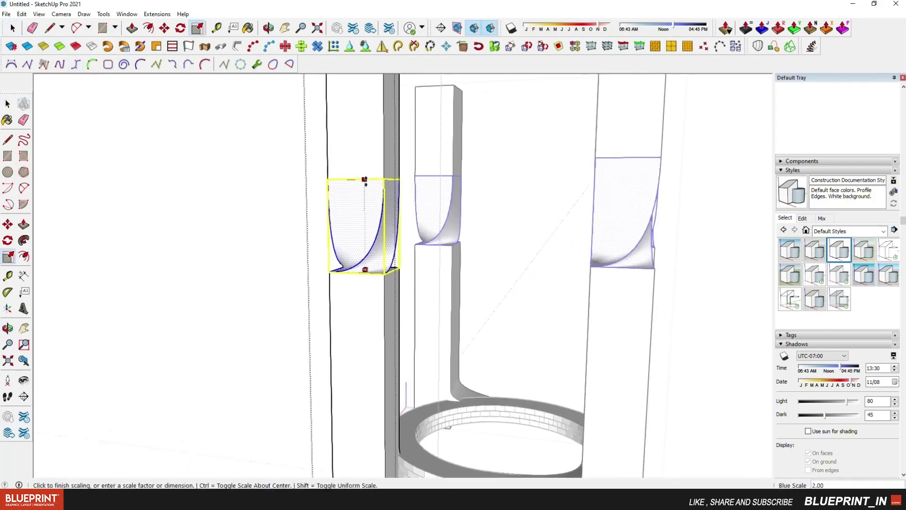
Step: Try stretching the transition surfaces downward along the blue axis to about twice their height
{"action": "left_click", "coordinate": [365, 270]}
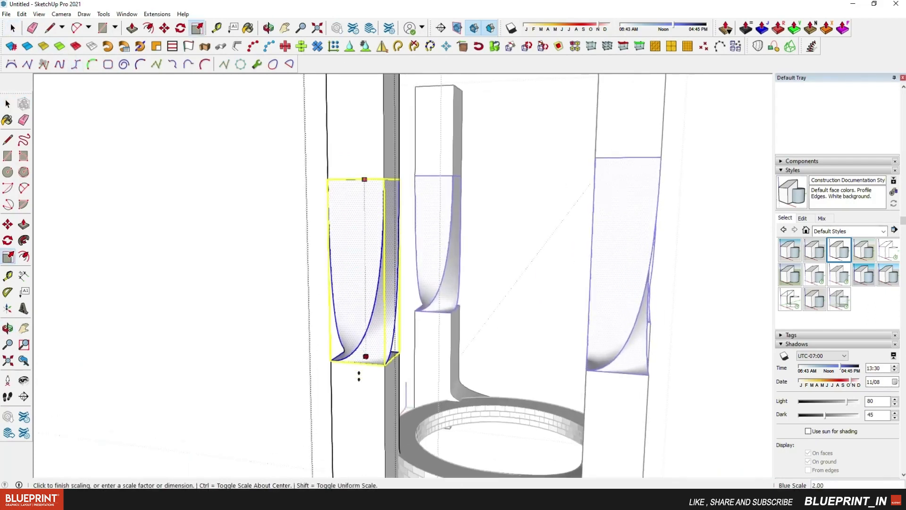
{"action": "left_click", "coordinate": [353, 366]}
{"action": "scroll", "coordinate": [355, 293], "scroll_direction": "down", "scroll_amount": 3}
{"action": "mouse_move", "coordinate": [356, 278]}
{"action": "middle_mouse_down"}
{"action": "mouse_move", "coordinate": [370, 223]}
{"action": "mouse_move", "coordinate": [511, 220]}
{"action": "mouse_move", "coordinate": [405, 295]}
{"action": "mouse_move", "coordinate": [354, 287]}
{"action": "middle_mouse_up"}
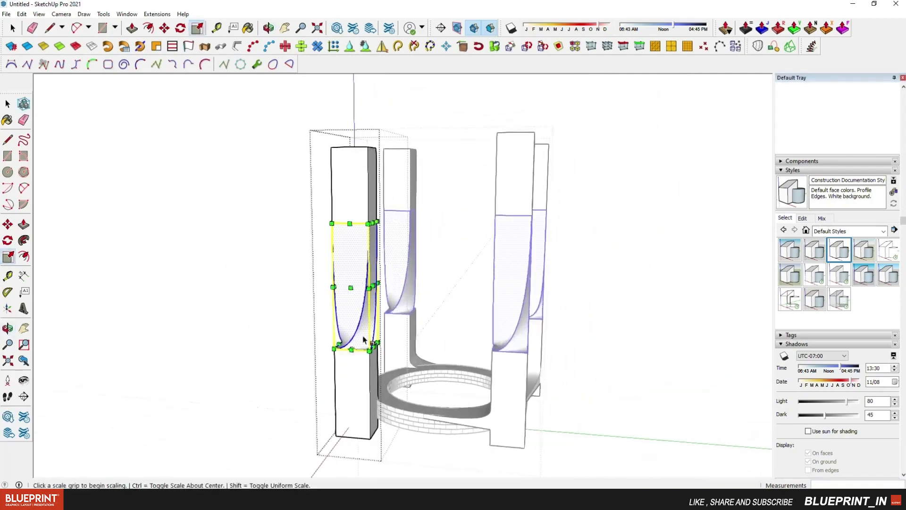
{"action": "scroll", "coordinate": [364, 339], "scroll_direction": "up", "scroll_amount": 3}
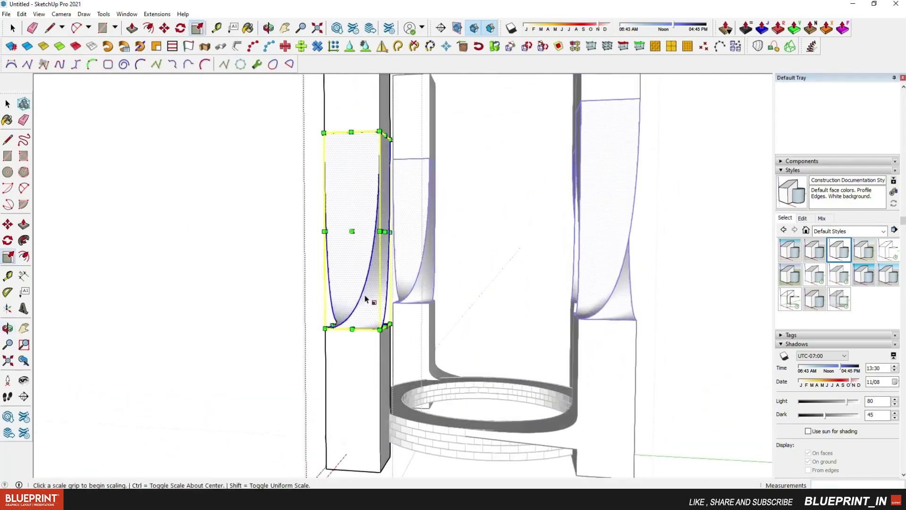
{"action": "left_click", "coordinate": [195, 316]}
{"action": "scroll", "coordinate": [195, 316], "scroll_direction": "down", "scroll_amount": 3}
{"action": "middle_click_drag", "start_coordinate": [196, 314], "coordinate": [296, 303]}
{"action": "double_click", "coordinate": [338, 290]}
{"action": "double_click", "coordinate": [297, 300]}
{"action": "left_click_drag", "start_coordinate": [347, 341], "coordinate": [348, 340]}
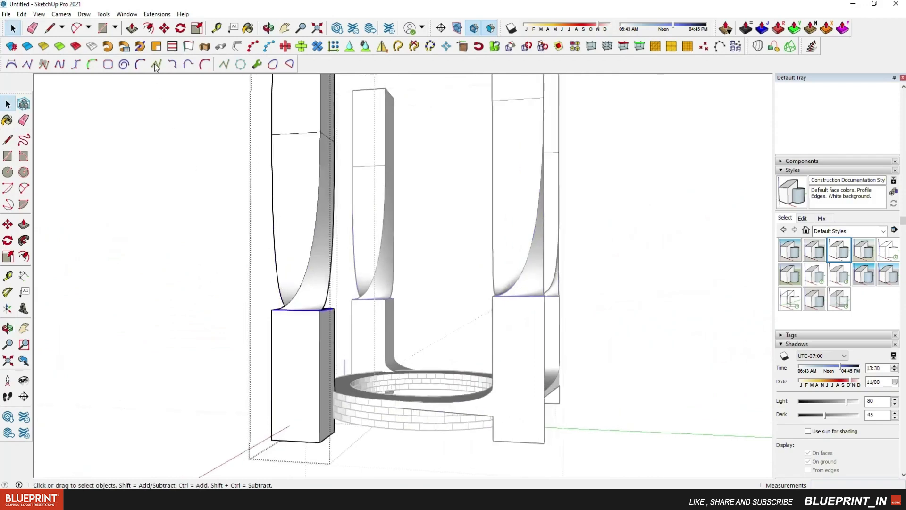
{"action": "key", "text": "m"}
{"action": "scroll", "coordinate": [353, 311], "scroll_direction": "up", "scroll_amount": 2}
{"action": "left_click", "coordinate": [291, 312]}
{"action": "scroll", "coordinate": [283, 358], "scroll_direction": "down", "scroll_amount": 2}
{"action": "key", "text": "Escape"}
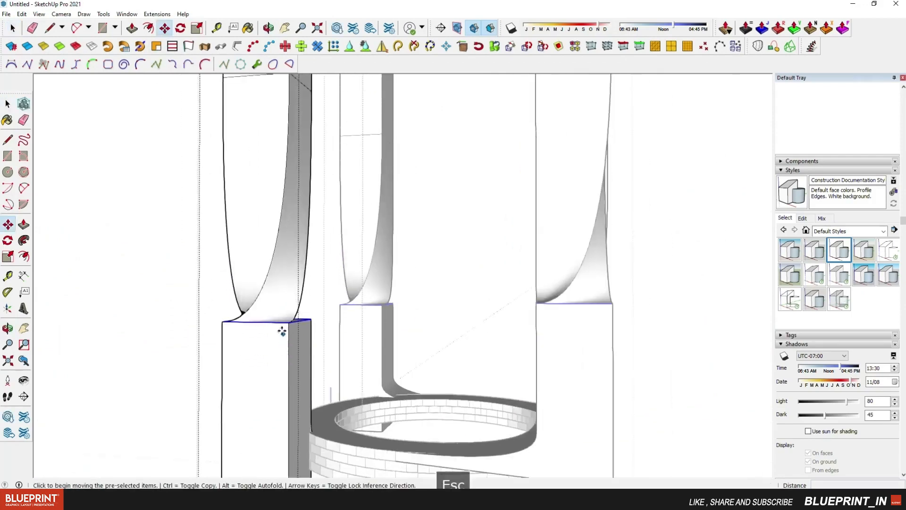
{"action": "scroll", "coordinate": [282, 333], "scroll_direction": "down", "scroll_amount": 1}
{"action": "left_click", "coordinate": [13, 29]}
Step: Try scaling the transition surfaces farther down to the ring's level, by about 1.46 along the blue axis
{"action": "scroll", "coordinate": [204, 145], "scroll_direction": "down", "scroll_amount": 2}
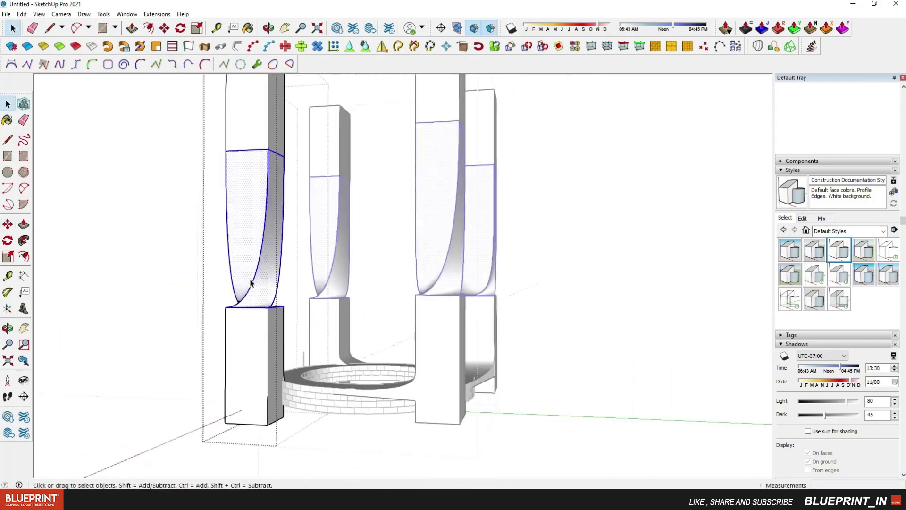
{"action": "scroll", "coordinate": [251, 283], "scroll_direction": "up", "scroll_amount": 2}
{"action": "key", "text": "s"}
{"action": "left_click", "coordinate": [258, 324]}
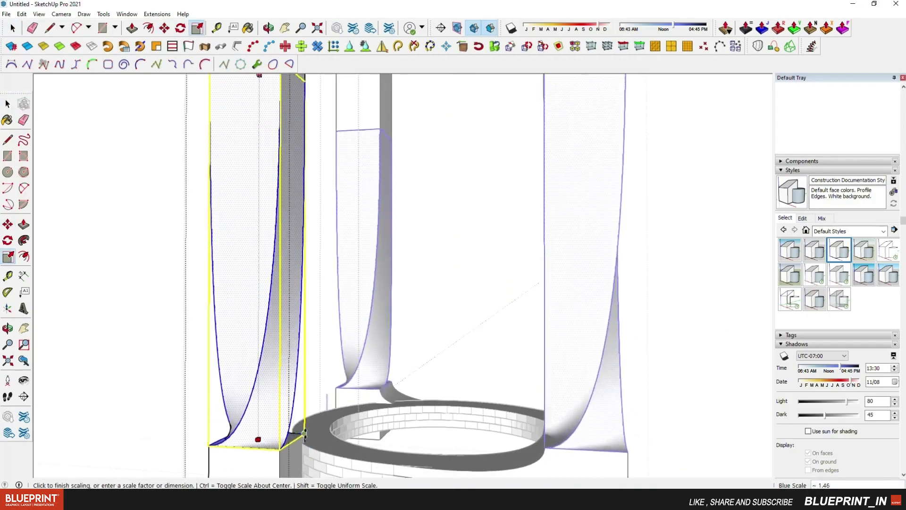
{"action": "left_click", "coordinate": [305, 434]}
{"action": "scroll", "coordinate": [304, 434], "scroll_direction": "down", "scroll_amount": 2}
{"action": "middle_click_drag", "start_coordinate": [305, 434], "coordinate": [685, 376]}
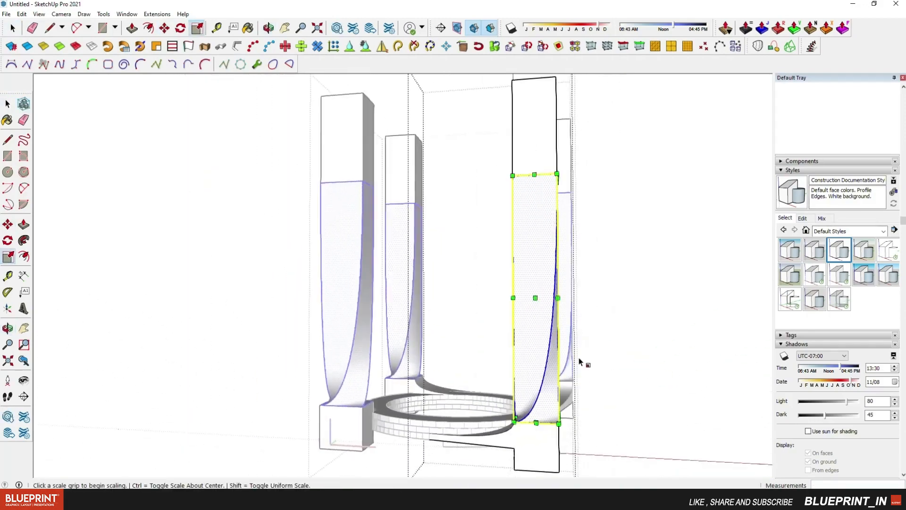
Step: Review the stretched towers from several sides and undo the downward scaling of the transitions
{"action": "scroll", "coordinate": [579, 361], "scroll_direction": "down", "scroll_amount": 3}
{"action": "middle_click_drag", "start_coordinate": [579, 360], "coordinate": [226, 302]}
{"action": "scroll", "coordinate": [380, 412], "scroll_direction": "down", "scroll_amount": 4}
{"action": "middle_click_drag", "start_coordinate": [321, 285], "coordinate": [222, 314]}
{"action": "scroll", "coordinate": [380, 413], "scroll_direction": "up", "scroll_amount": 4}
{"action": "scroll", "coordinate": [255, 312], "scroll_direction": "up", "scroll_amount": 3}
{"action": "middle_click_drag", "start_coordinate": [406, 319], "coordinate": [523, 330]}
{"action": "scroll", "coordinate": [382, 328], "scroll_direction": "down", "scroll_amount": 4}
{"action": "middle_click_drag", "start_coordinate": [382, 328], "coordinate": [234, 296]}
{"action": "scroll", "coordinate": [361, 318], "scroll_direction": "up", "scroll_amount": 4}
{"action": "key", "text": "ctrl+z"}
{"action": "scroll", "coordinate": [476, 357], "scroll_direction": "down", "scroll_amount": 3}
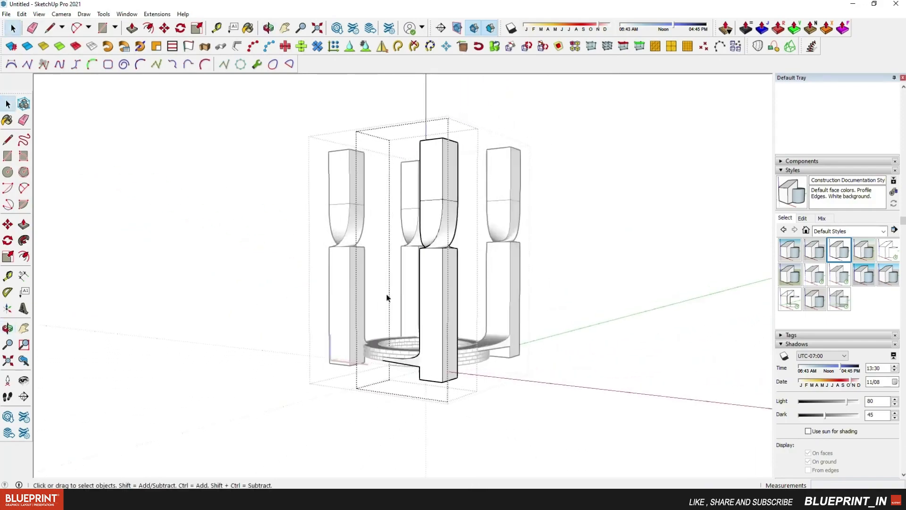
Step: Examine the brick-patterned ring base and where its bands curve up into the four towers
{"action": "middle_click_drag", "start_coordinate": [286, 396], "coordinate": [424, 284]}
{"action": "scroll", "coordinate": [412, 358], "scroll_direction": "up", "scroll_amount": 5}
{"action": "scroll", "coordinate": [472, 354], "scroll_direction": "up", "scroll_amount": 4}
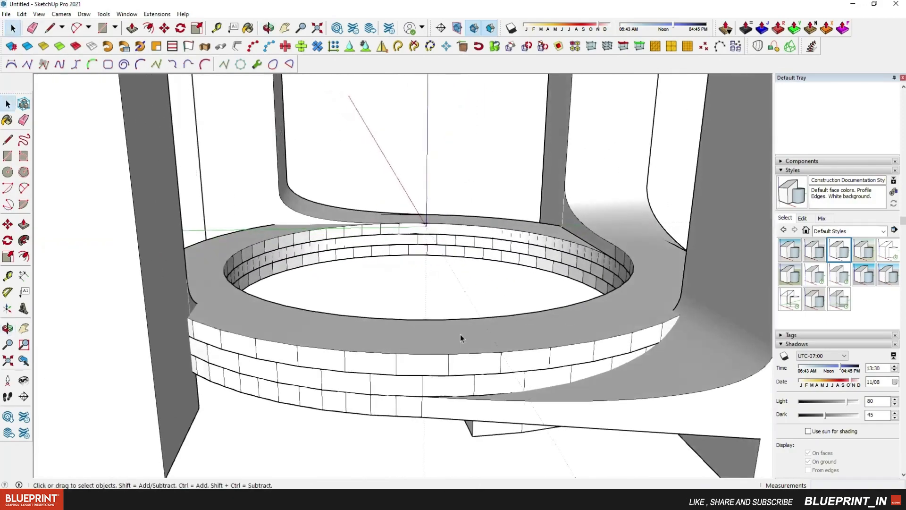
{"action": "scroll", "coordinate": [465, 336], "scroll_direction": "down", "scroll_amount": 8}
{"action": "middle_click_drag", "start_coordinate": [375, 354], "coordinate": [580, 360]}
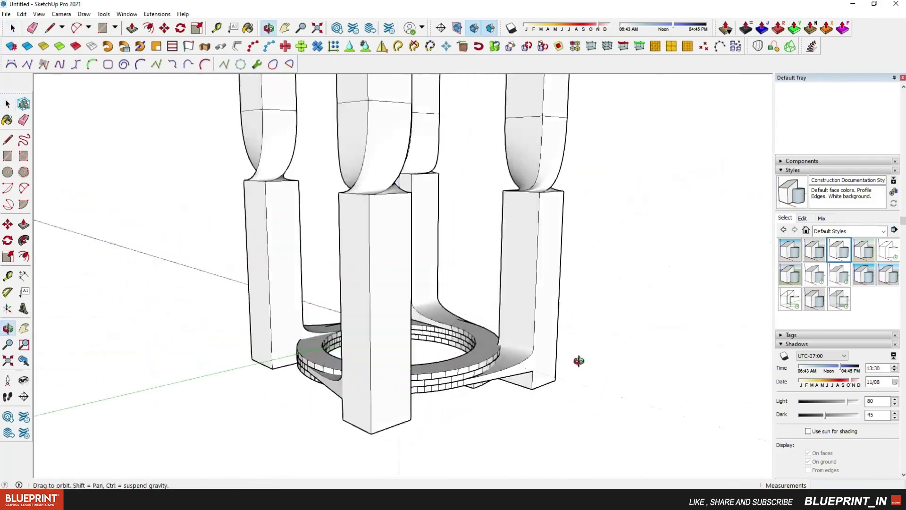
{"action": "scroll", "coordinate": [396, 384], "scroll_direction": "up", "scroll_amount": 6}
{"action": "scroll", "coordinate": [317, 385], "scroll_direction": "down", "scroll_amount": 6}
{"action": "scroll", "coordinate": [396, 354], "scroll_direction": "up", "scroll_amount": 6}
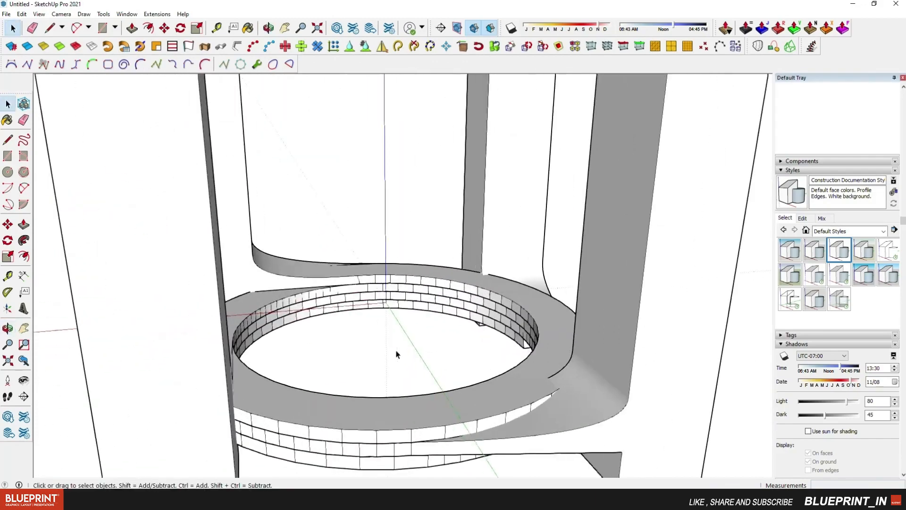
{"action": "scroll", "coordinate": [350, 250], "scroll_direction": "up", "scroll_amount": 2}
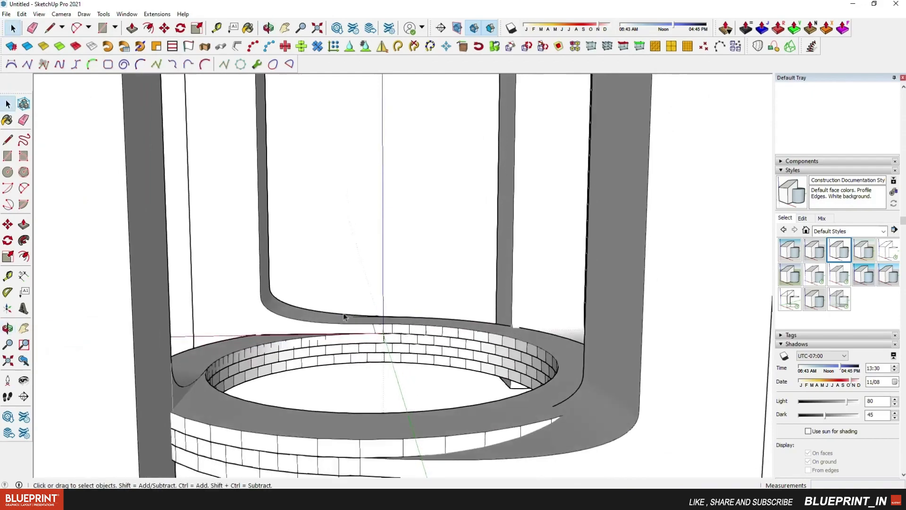